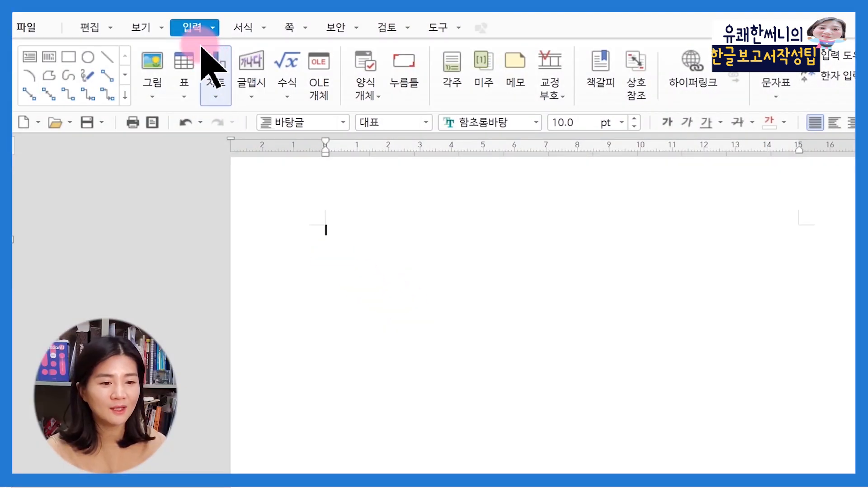
- Draw a full-height text box about 76 mm wide and 297 mm tall along the left edge of the page
click(125, 95)
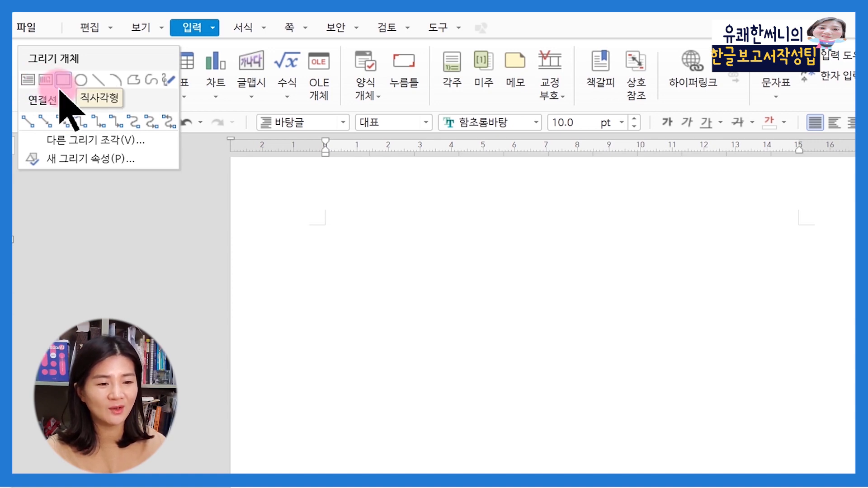
click(27, 81)
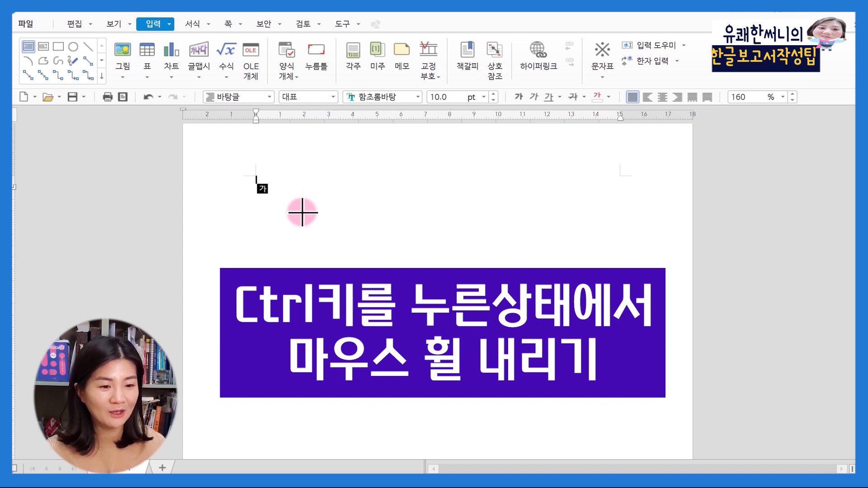
scroll(310, 213, down, 1)
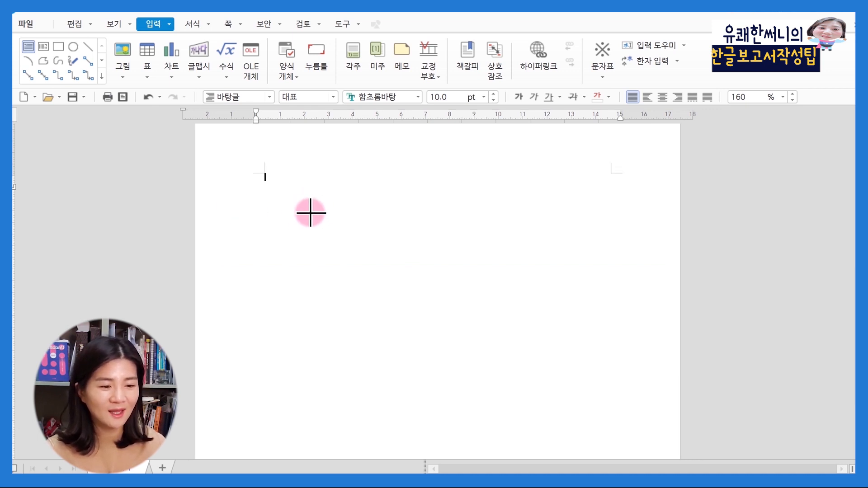
scroll(310, 212, down, 4)
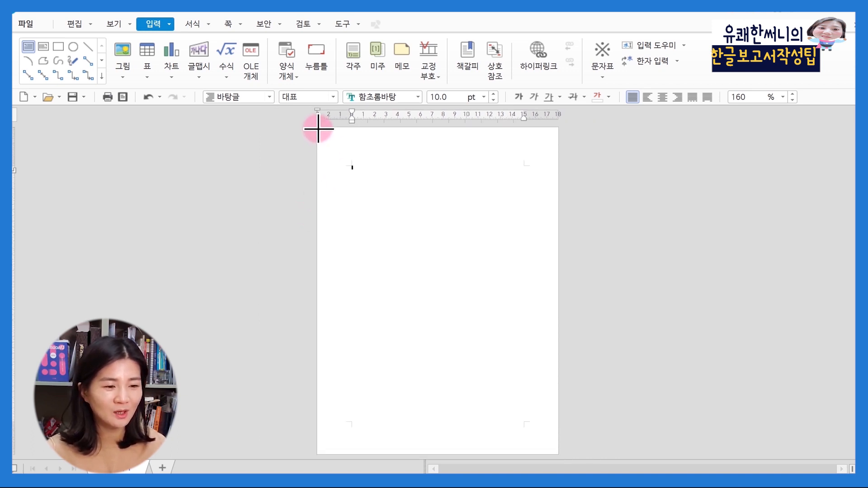
drag(318, 127, 406, 453)
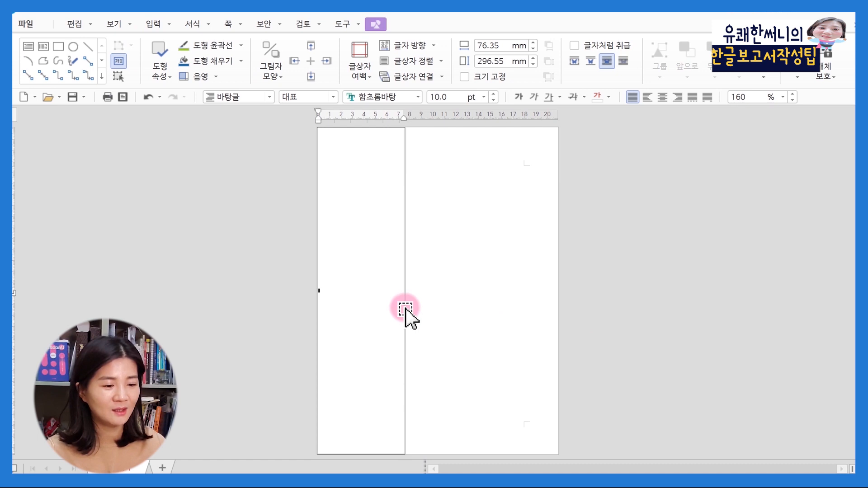
click(515, 342)
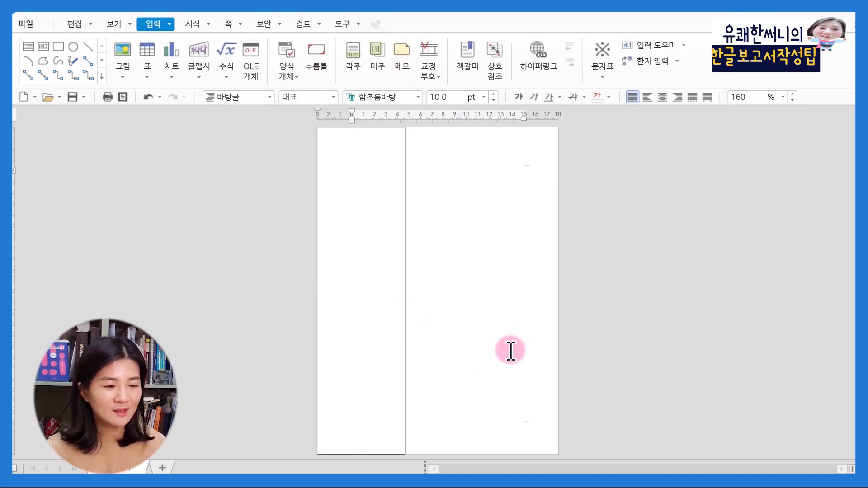
- Fill the tall text box with solid yellow-green
click(405, 313)
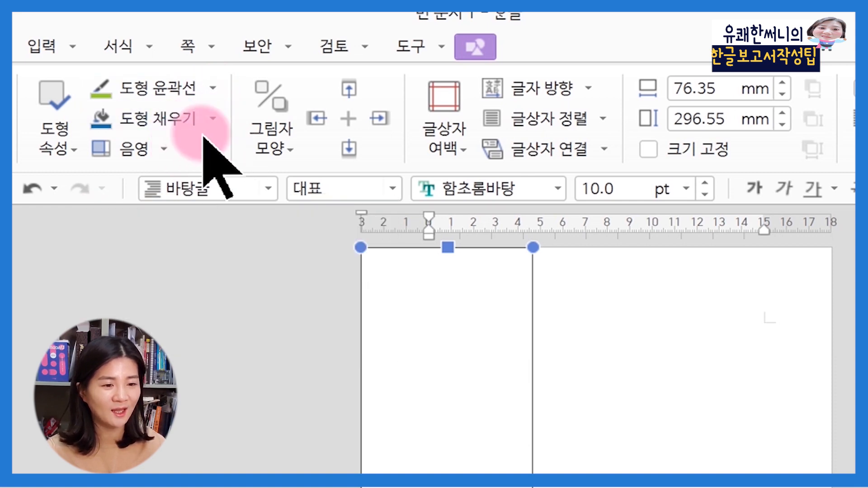
click(213, 121)
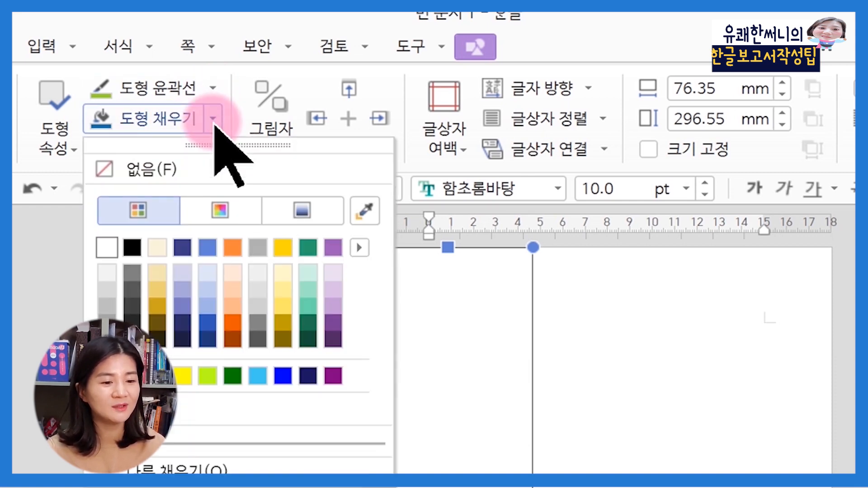
click(165, 423)
key(Escape)
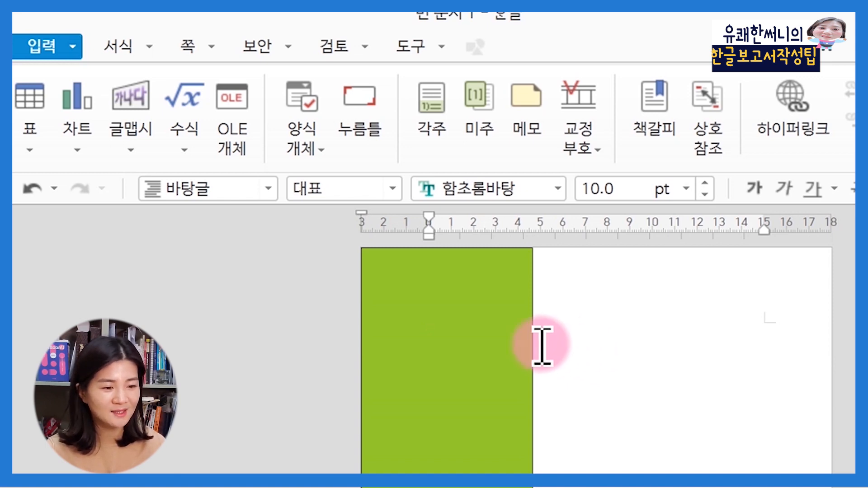
- Remove the outline of the green text box
click(530, 347)
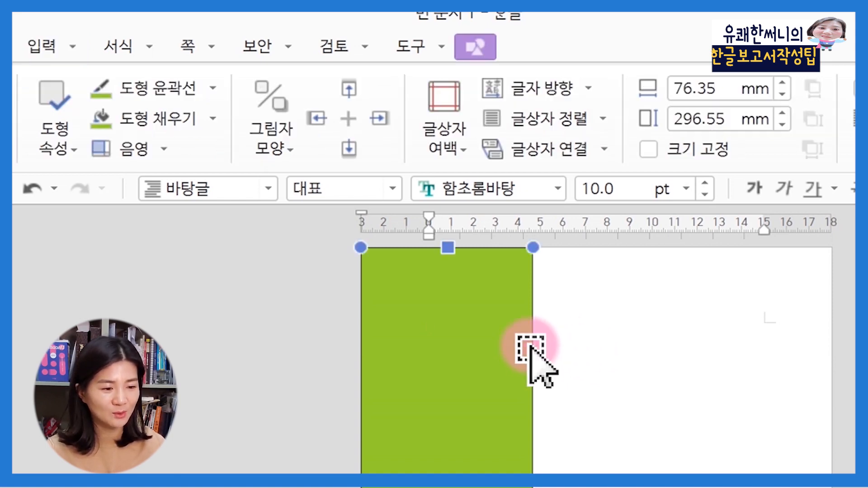
click(212, 88)
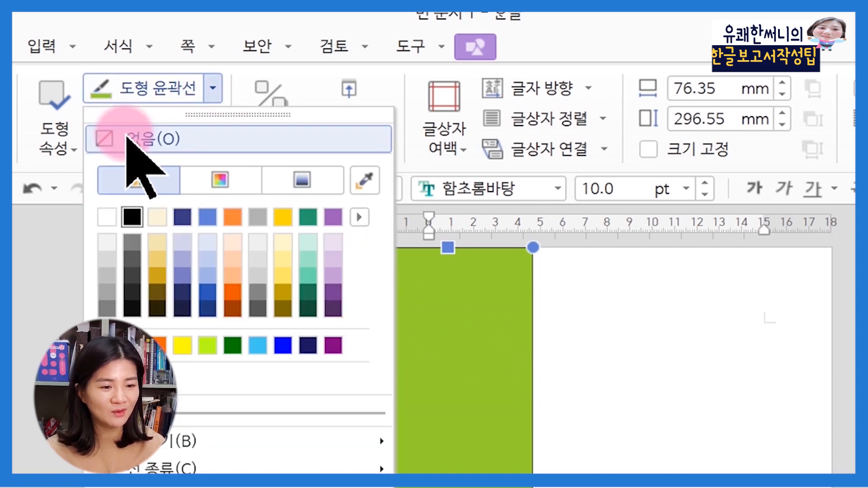
click(132, 139)
click(624, 470)
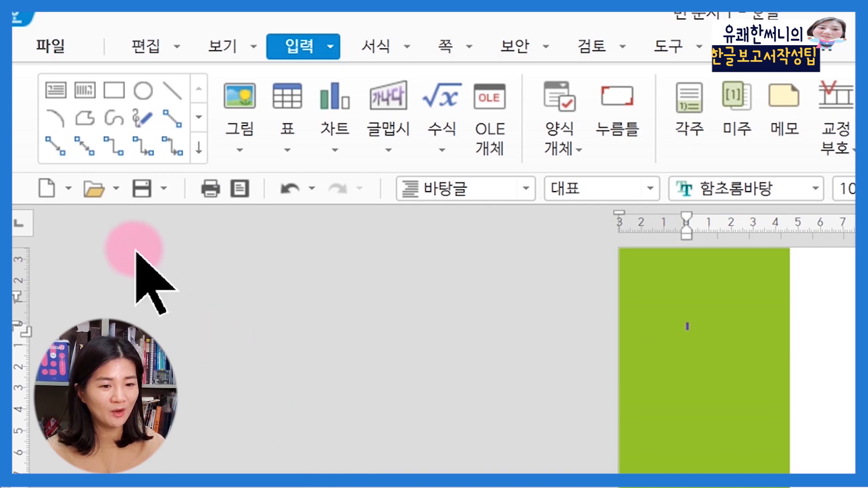
- Draw a horizontal text box about 209 × 67 mm across the page over the green band and remove its outline
click(54, 90)
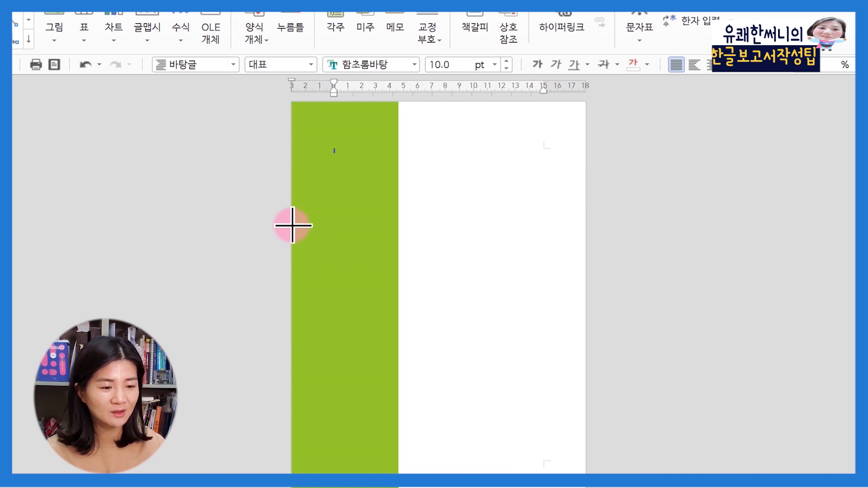
drag(292, 225, 585, 316)
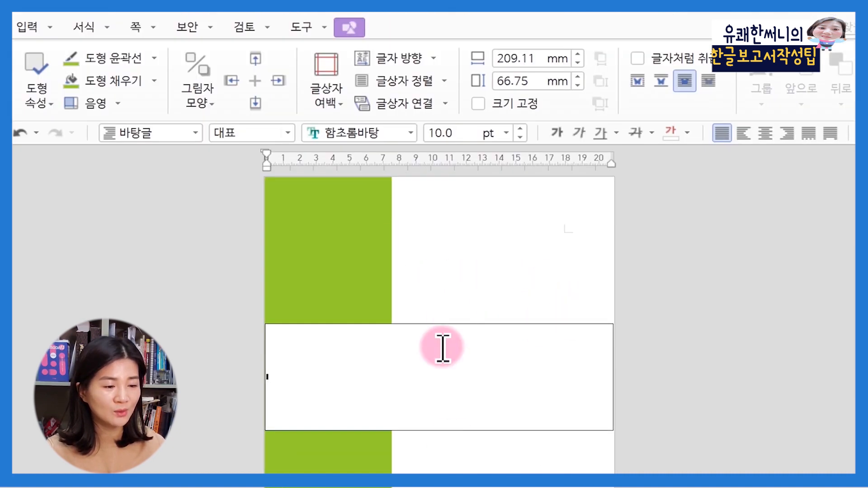
click(484, 225)
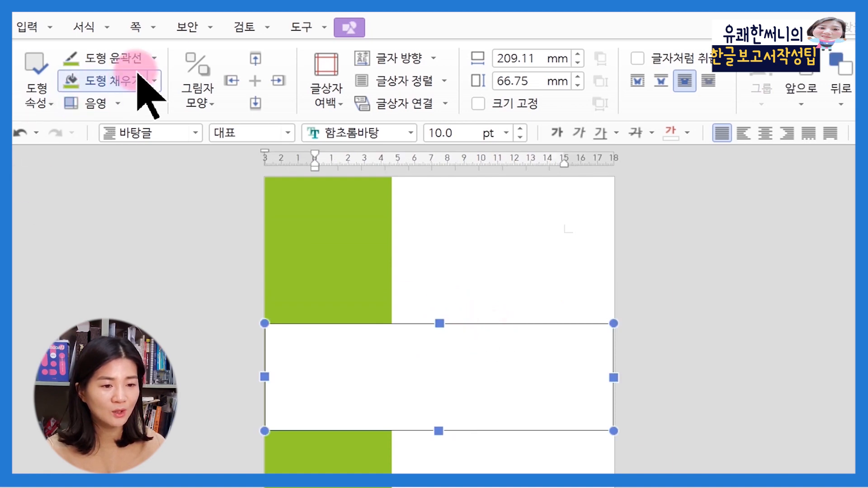
click(152, 58)
click(116, 100)
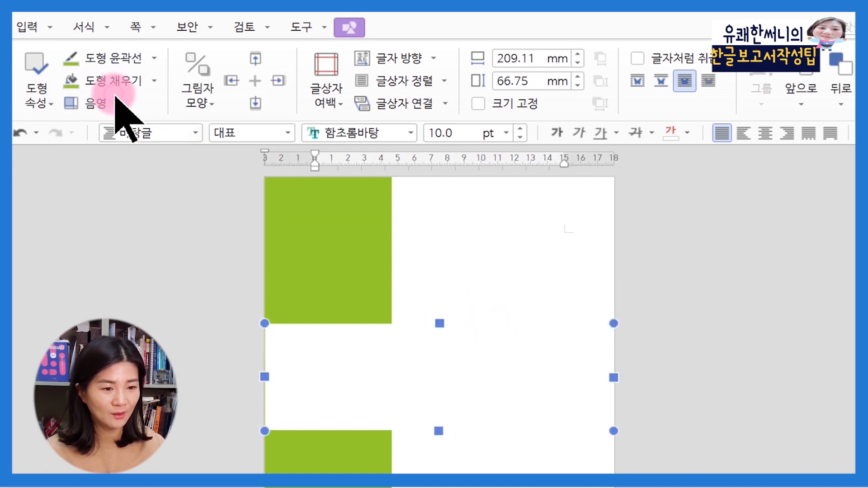
- Fill the horizontal text box with solid blue
click(154, 82)
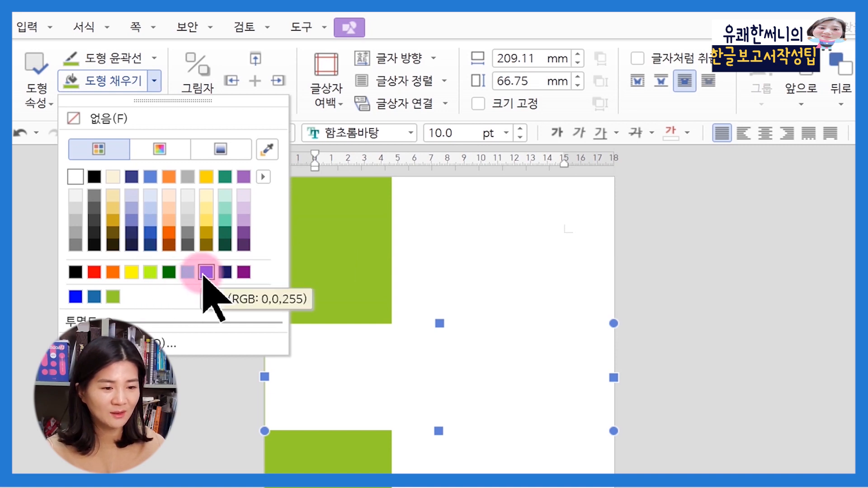
click(167, 149)
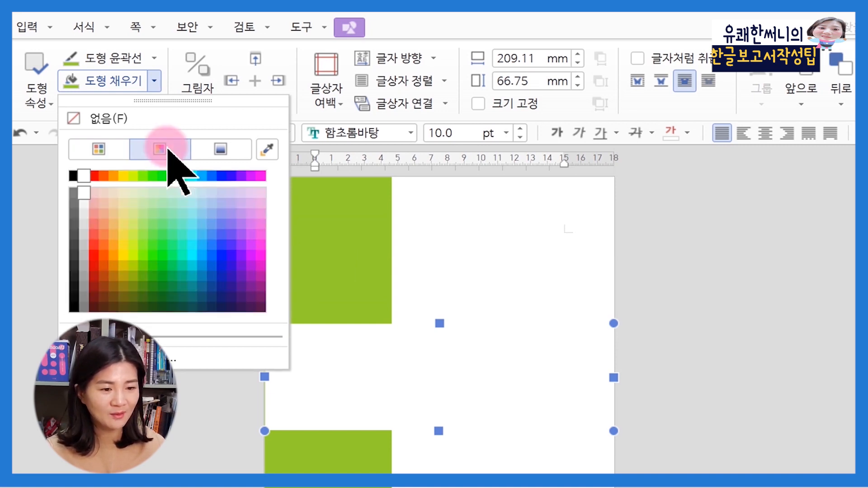
click(208, 243)
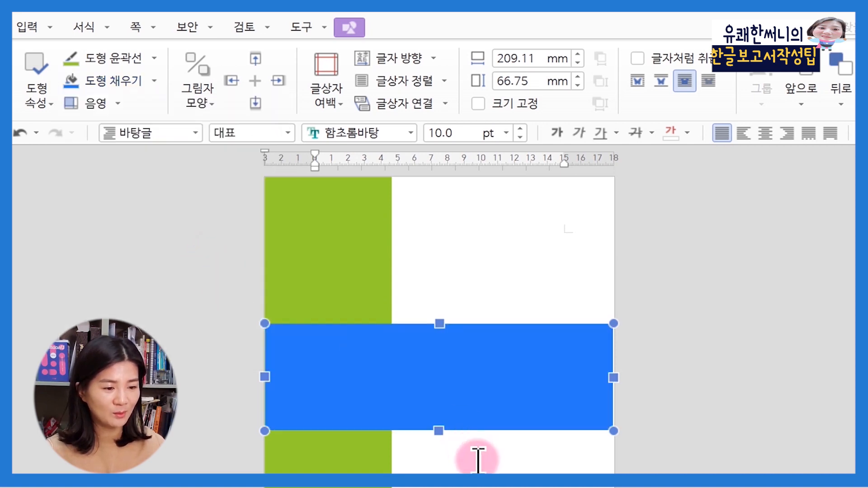
key(Return)
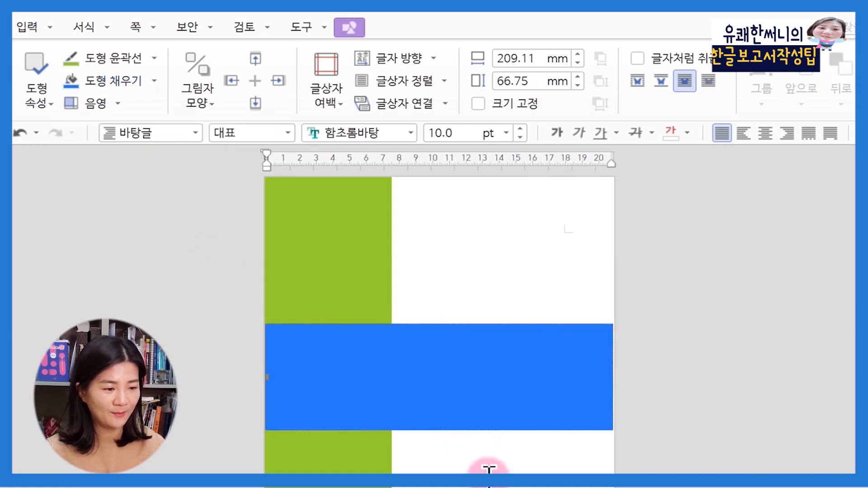
- Stretch the blue text box to the page's right edge, to a width of about 209.7 mm
click(614, 375)
drag(615, 375, 616, 376)
click(527, 420)
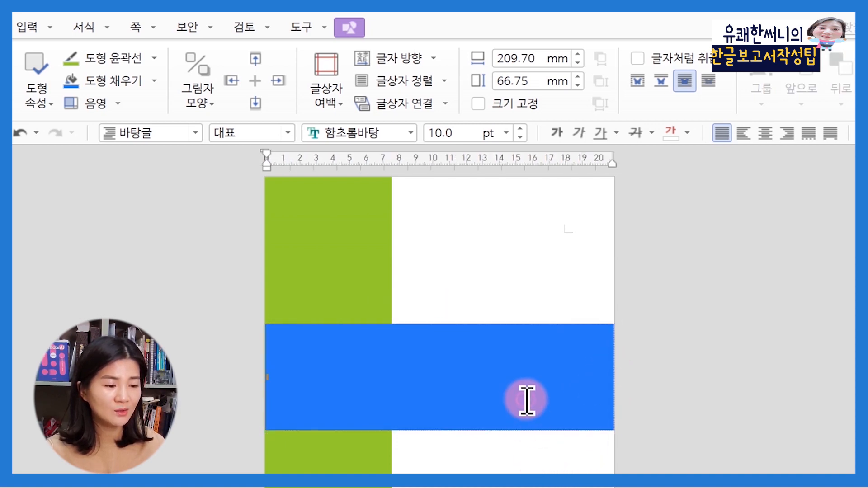
- Open the detailed fill settings of the blue text box and switch its fill type to gradient (그러데이션)
click(515, 427)
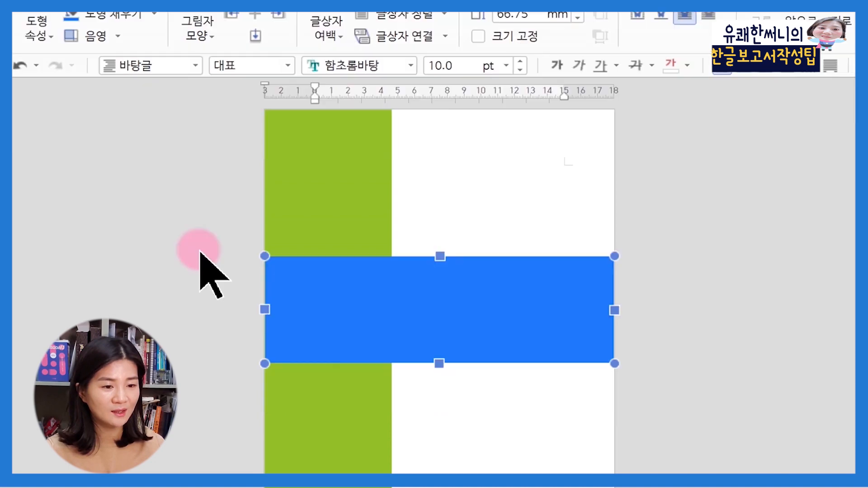
click(152, 16)
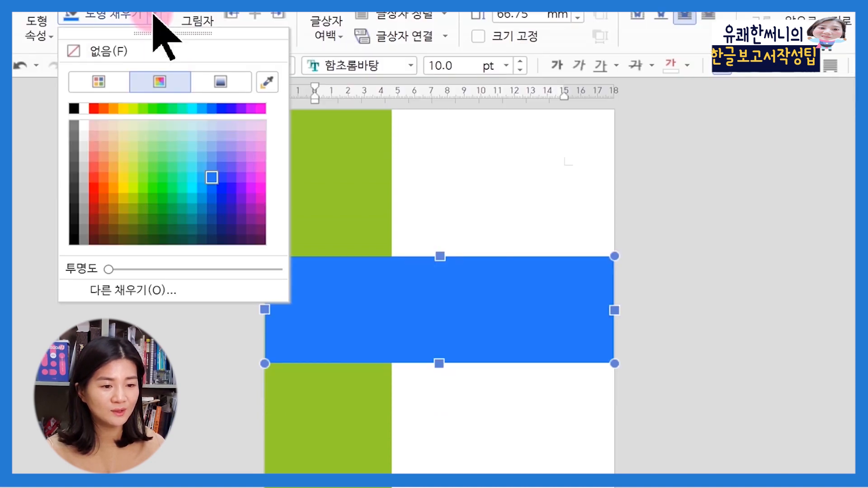
click(228, 294)
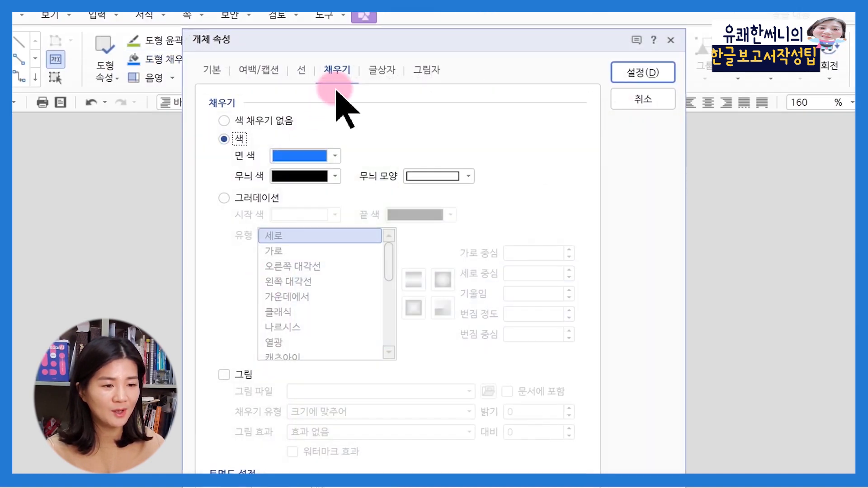
drag(355, 46, 330, 48)
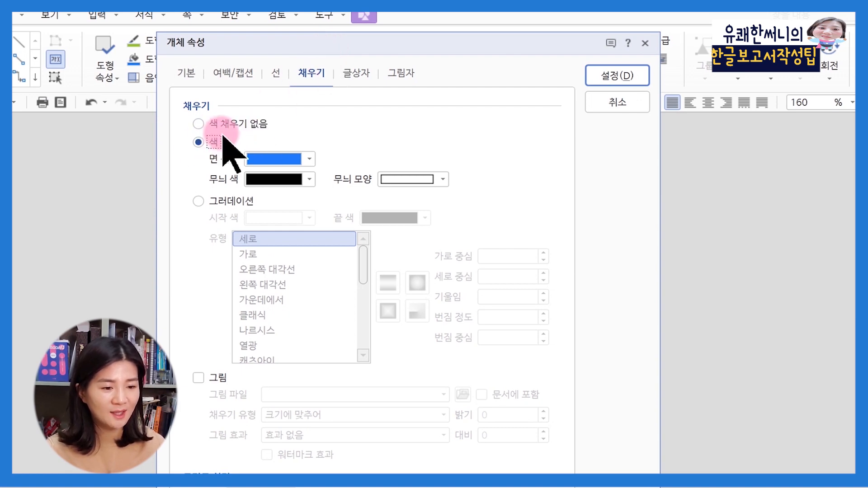
click(198, 202)
- Set the gradient's start color to dark blue
click(289, 219)
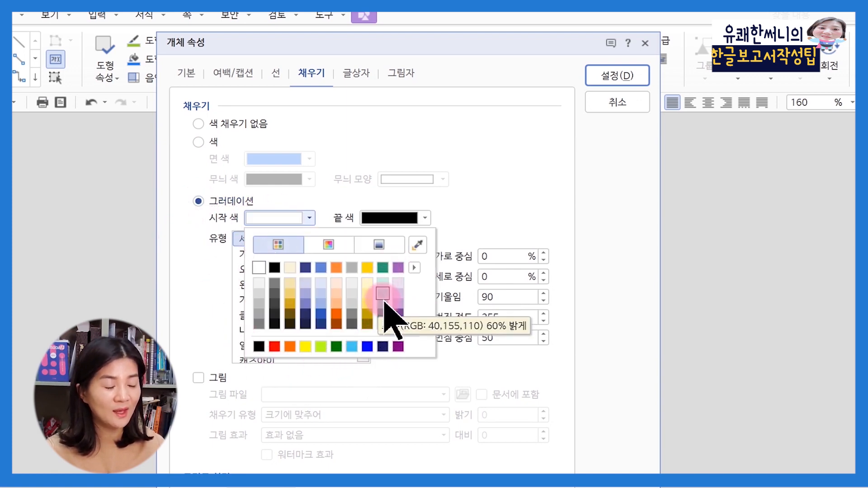
click(329, 244)
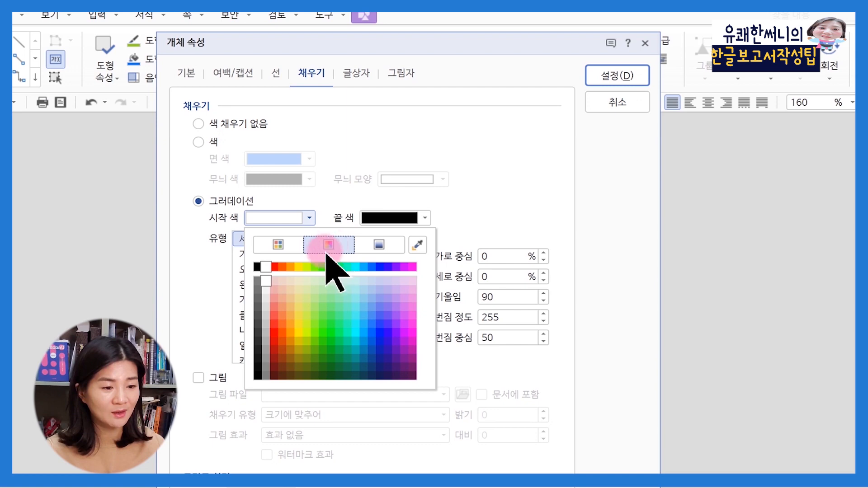
click(361, 268)
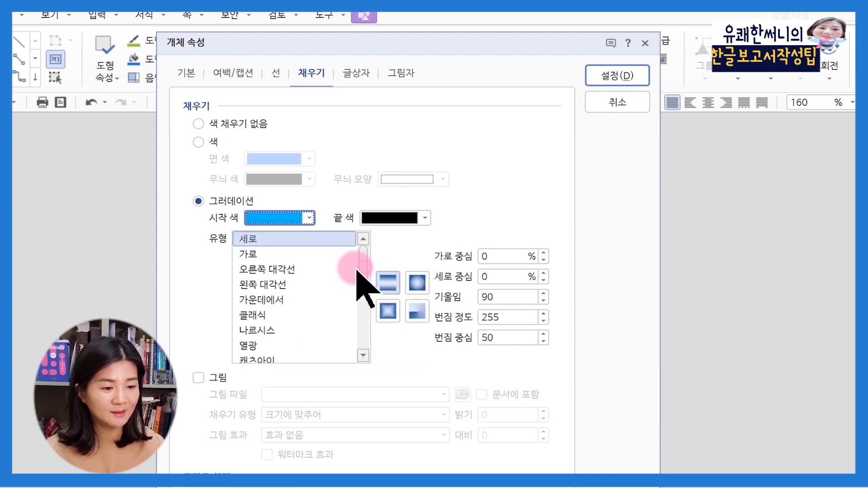
click(309, 219)
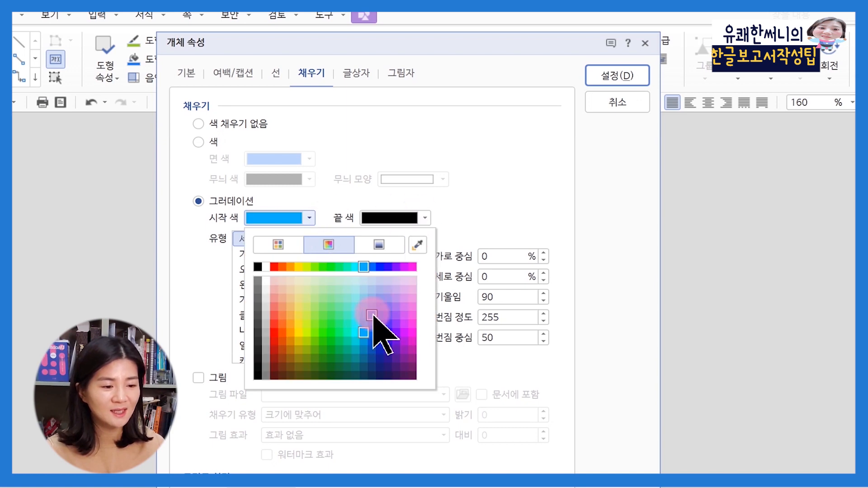
- Set the gradient's end color to light blue, apply the fill, and place the cursor inside the horizontal text box
click(408, 218)
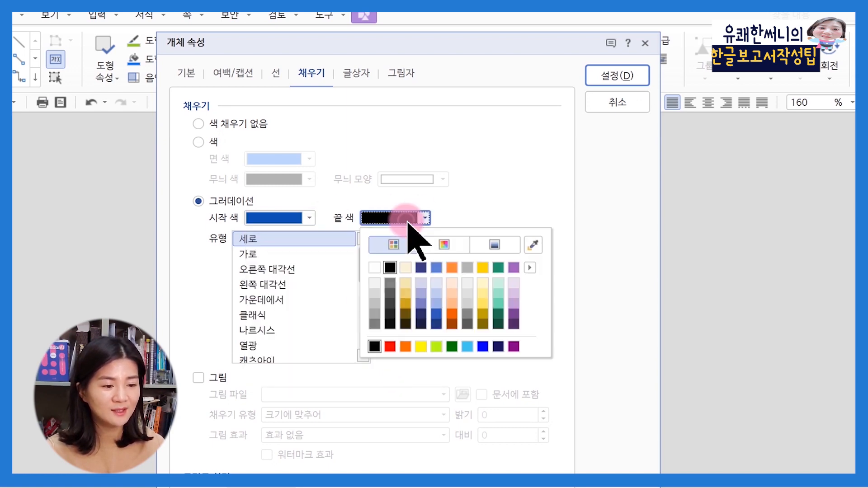
click(444, 244)
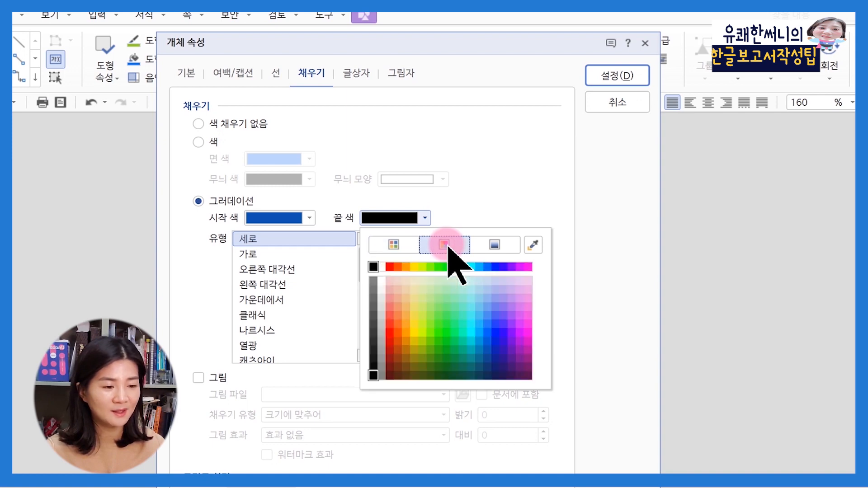
click(488, 348)
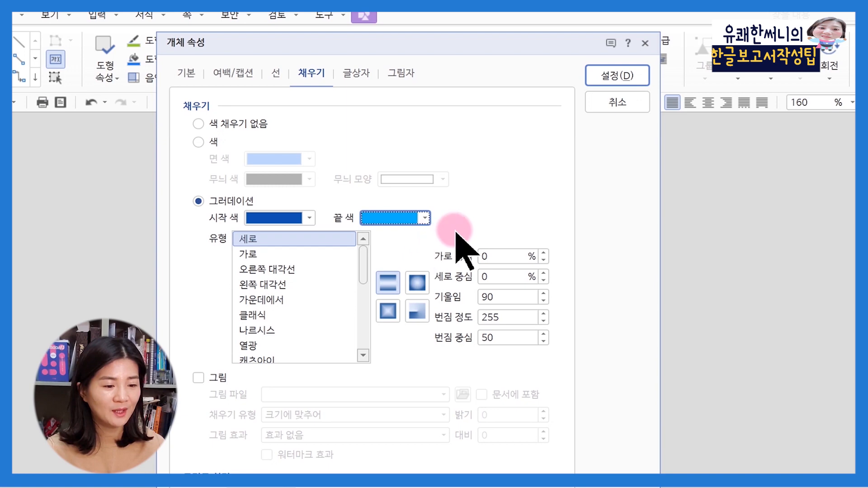
click(606, 76)
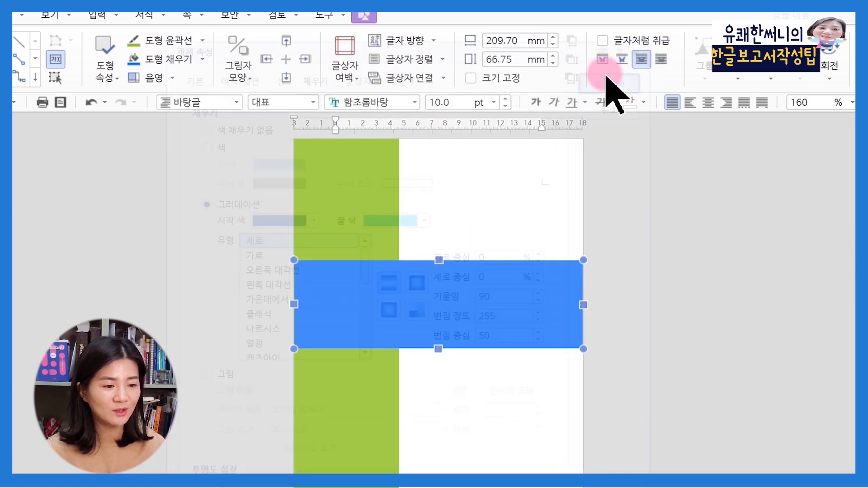
click(539, 410)
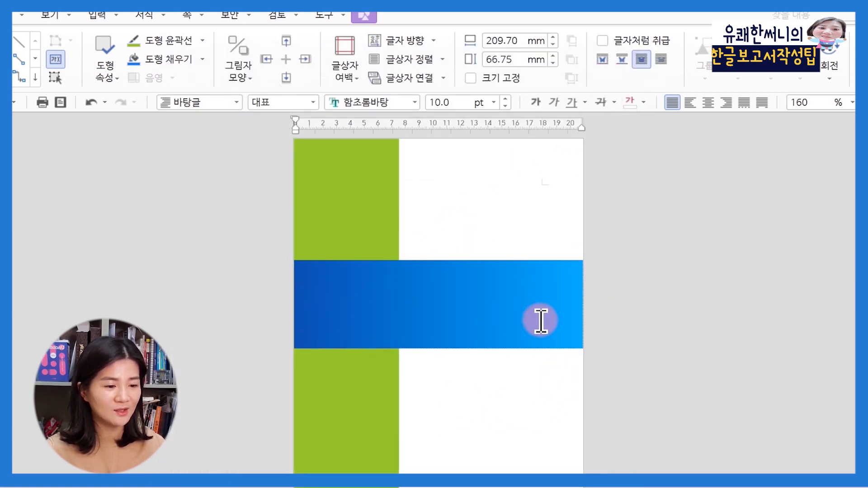
click(462, 321)
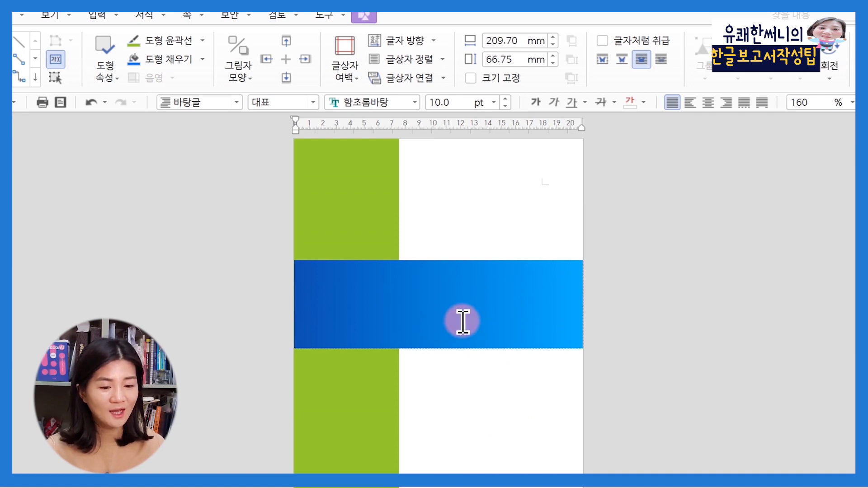
- Enter the title "해수부 2020 항만정책 방향 추진전략" in the blue text box
scroll(455, 321, up, 3)
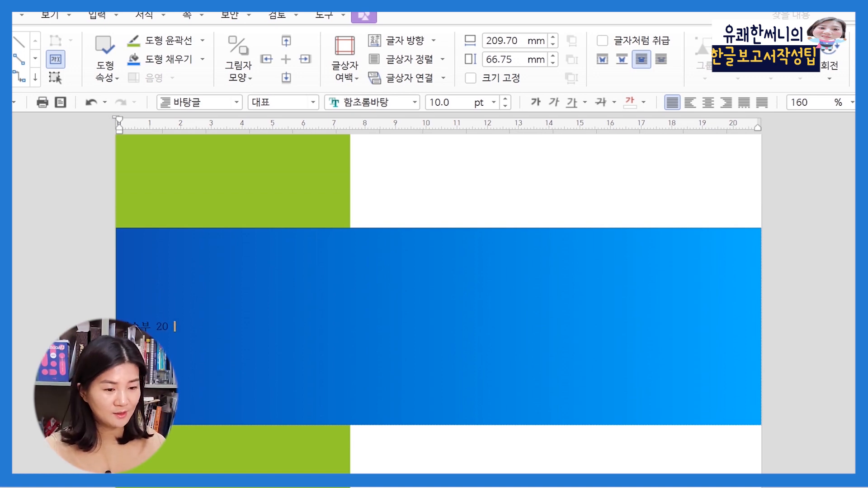
text(항만)
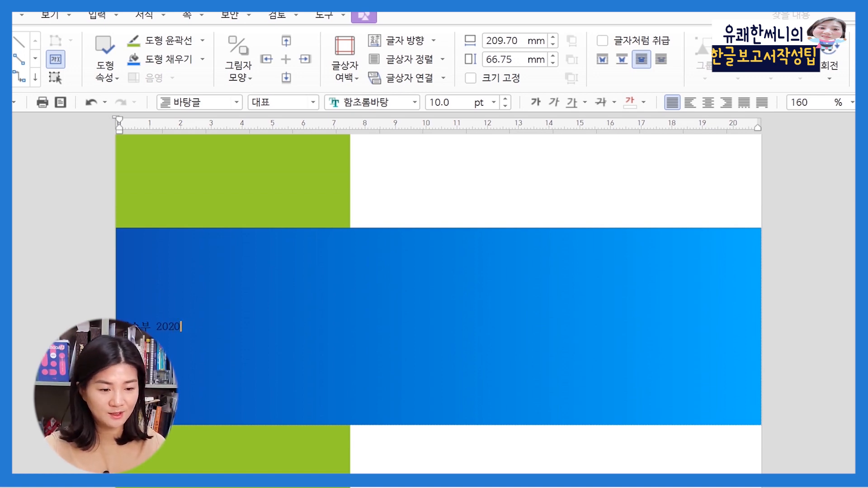
text(정ㄱ)
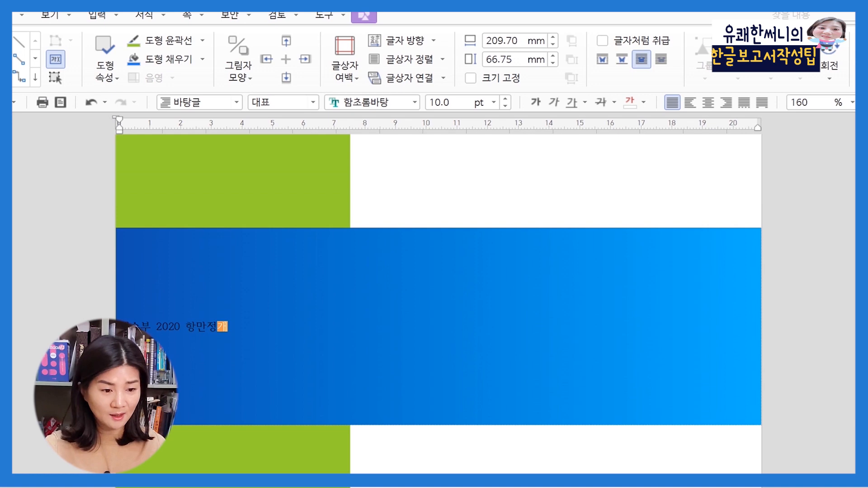
text(ㄱ 방향 추진전략)
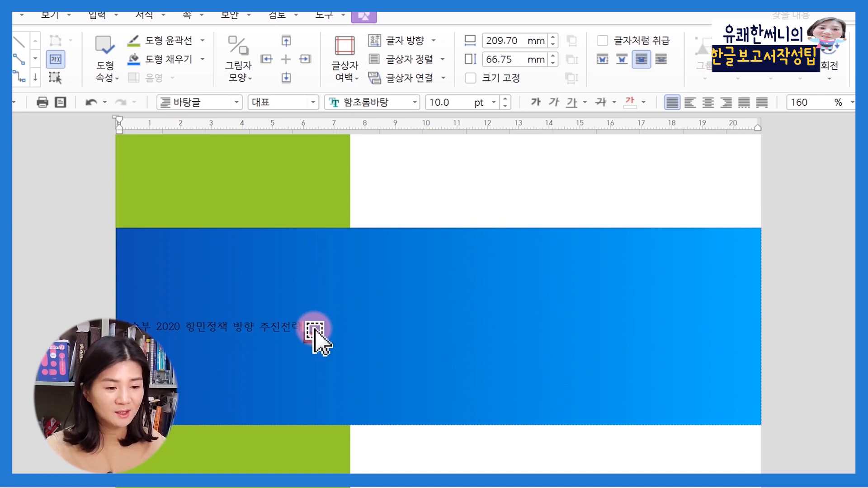
- Enlarge the title text in the blue band to 30 pt and center it horizontally
key(shift+Left)
key(shift+Left)
key(shift+Left)
key(shift+Left)
key(shift+Left)
key(shift+Left)
key(shift+Left)
key(shift+Left)
key(shift+Left)
key(shift+Left)
key(shift+Left)
key(shift+Left)
key(shift+Left)
key(shift+Left)
key(shift+Left)
key(shift+Left)
key(shift+Left)
key(shift+Left)
key(shift+Left)
key(shift+Left)
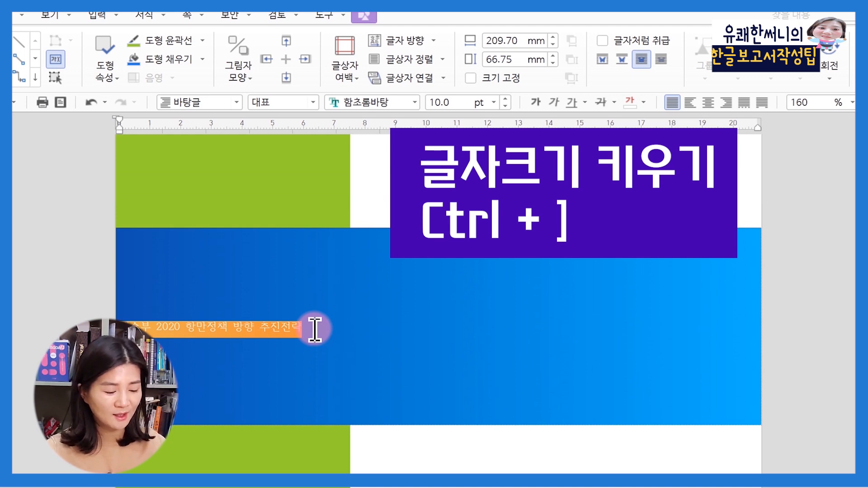
key(ctrl+bracketright)
key(ctrl+bracketright)
key(ctrl+bracketright)
key(ctrl+bracketright)
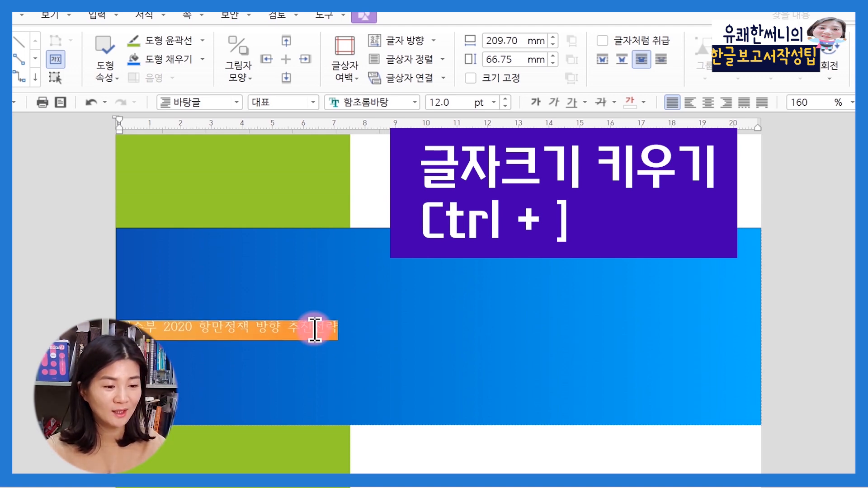
key(ctrl+bracketright)
key(ctrl+bracketright)
key(ctrl+bracketright)
key(ctrl+bracketright)
key(ctrl+bracketright)
key(ctrl+bracketright)
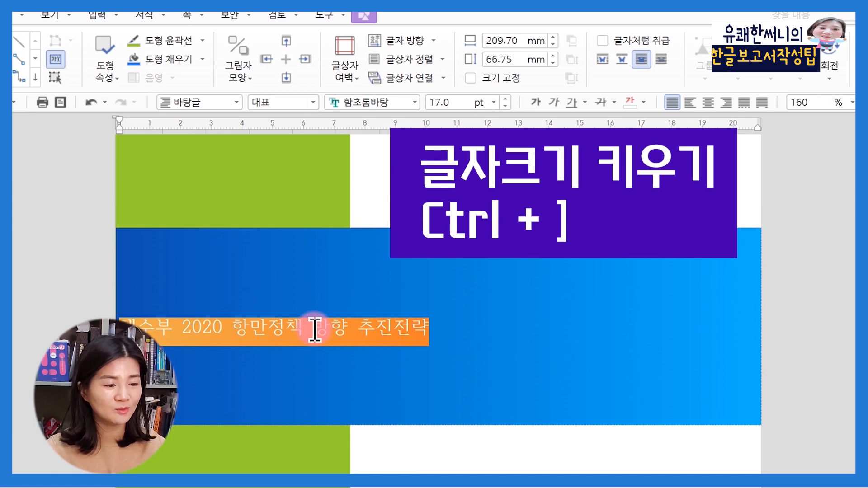
key(ctrl+bracketright)
key(ctrl+bracketright)
key(ctrl+bracketright)
key(ctrl+bracketright)
key(ctrl+bracketright)
key(ctrl+bracketright)
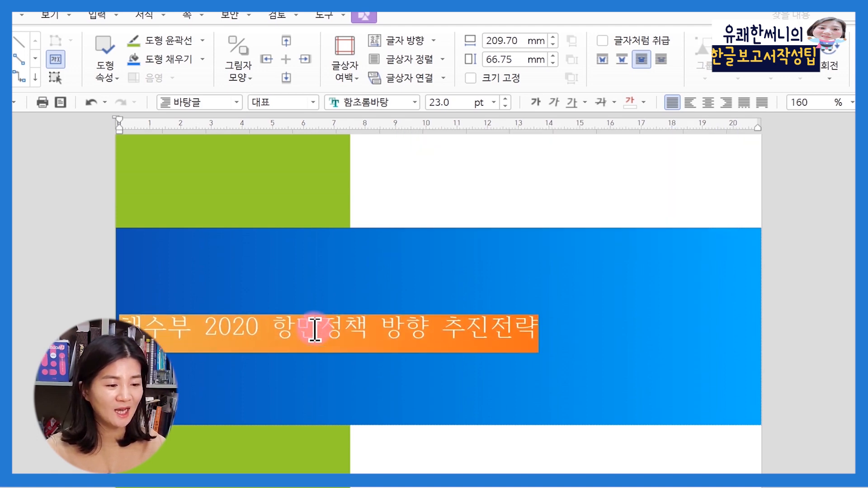
key(ctrl+bracketright)
key(ctrl+bracketright)
key(ctrl+bracketright)
key(ctrl+bracketright)
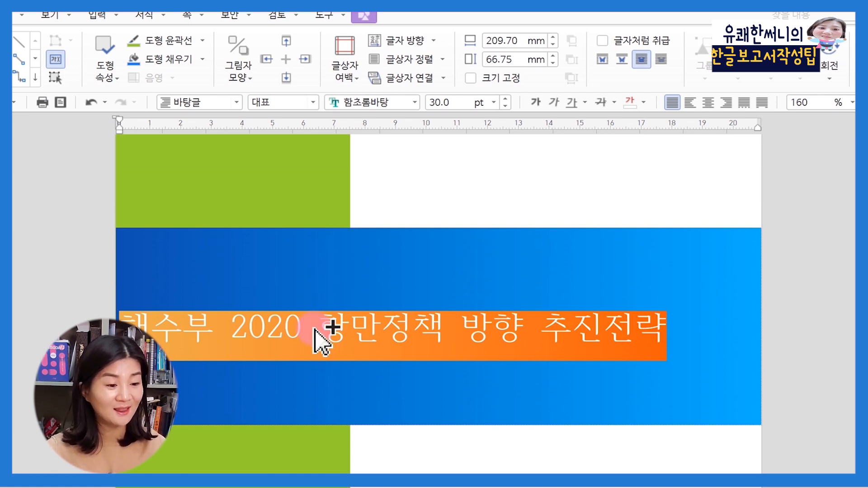
key(ctrl+shift+c)
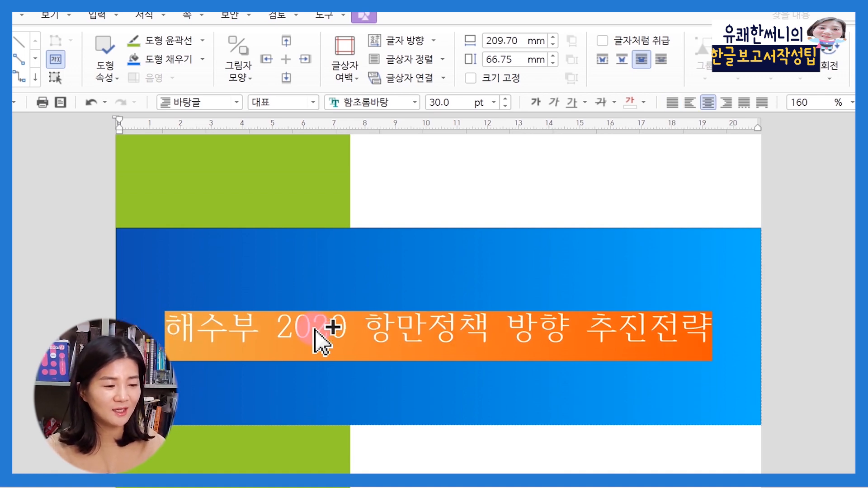
key(Escape)
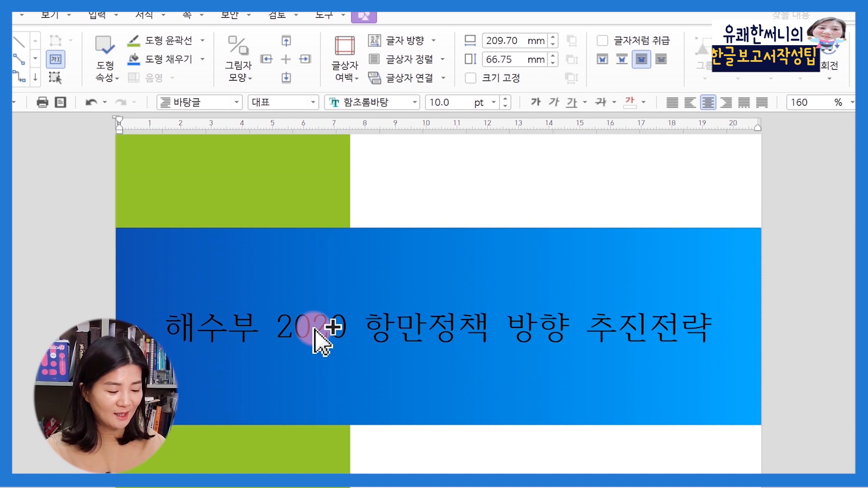
- Add the subtitle "군산항 등 주요현안 반영, 항만활성화 기대" on a new line below the title
key(Return)
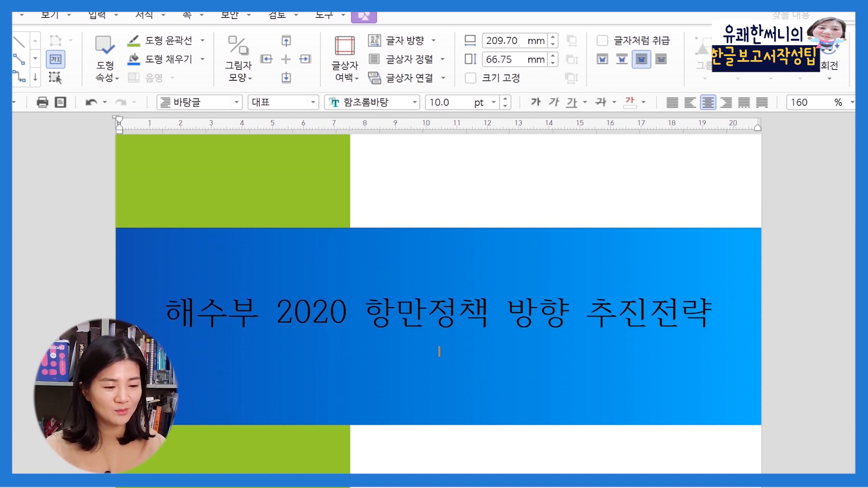
text(군산항)
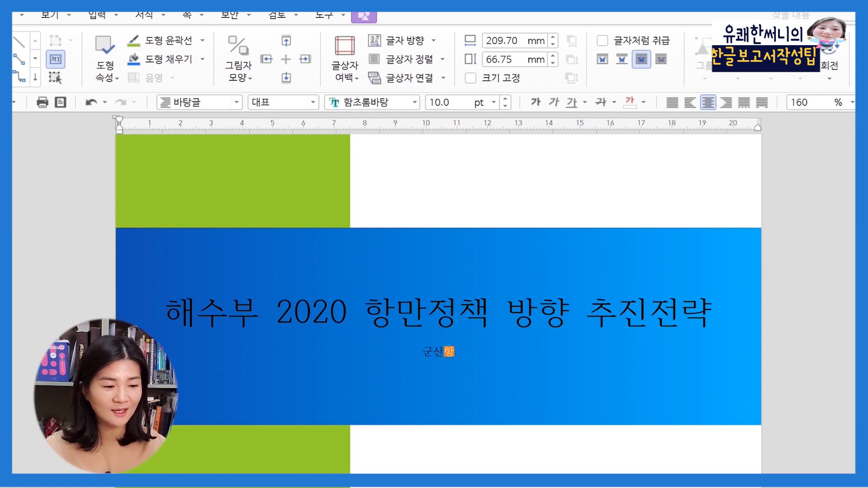
text( 드ㅇ 주여)
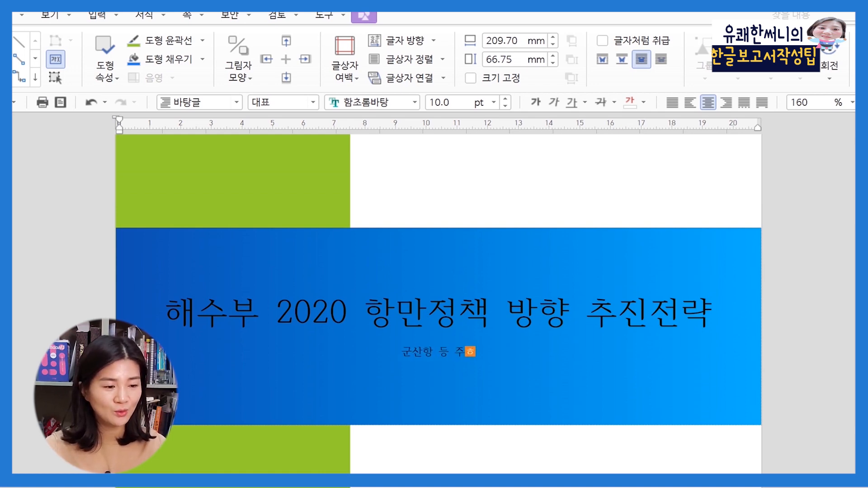
key(BackSpace)
text(요현호)
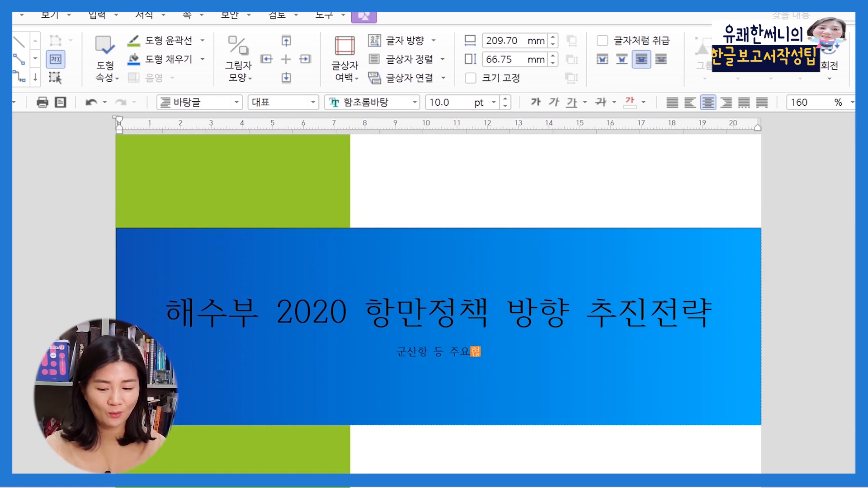
key(BackSpace)
key(BackSpace)
text(아)
text(ㄴ 반영.)
text( 항만활성)
text(화 기대)
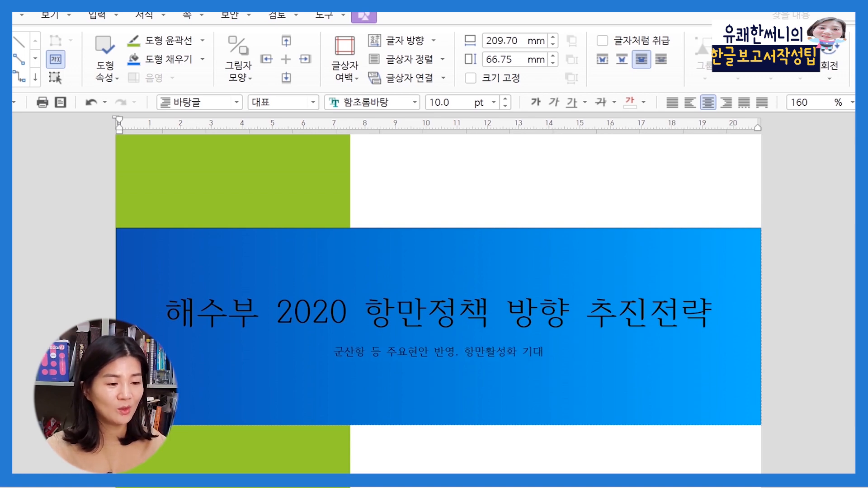
- Enlarge the whole subtitle line to 22 pt
key(shift+Left)
key(shift+Left)
key(shift+Left)
key(shift+Left)
key(shift+Left)
key(shift+Left)
key(shift+Left)
key(shift+Left)
key(shift+Left)
key(shift+Left)
key(shift+Left)
key(shift+Left)
key(shift+Left)
key(shift+Left)
key(shift+Left)
key(shift+Left)
key(shift+Left)
key(shift+Left)
key(shift+Left)
key(shift+Left)
key(shift+Left)
key(shift+Left)
key(shift+Left)
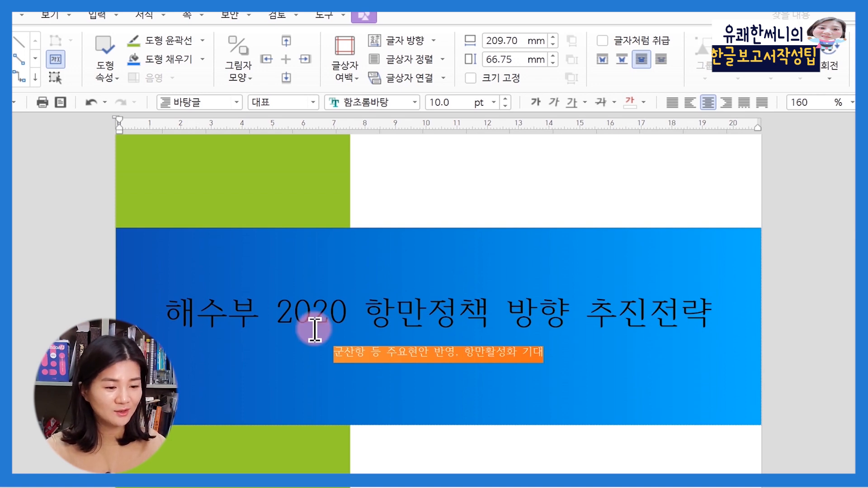
key(alt+shift+e)
key(alt+shift+e)
key(alt+shift+e)
key(alt+shift+e)
key(alt+shift+e)
key(alt+shift+e)
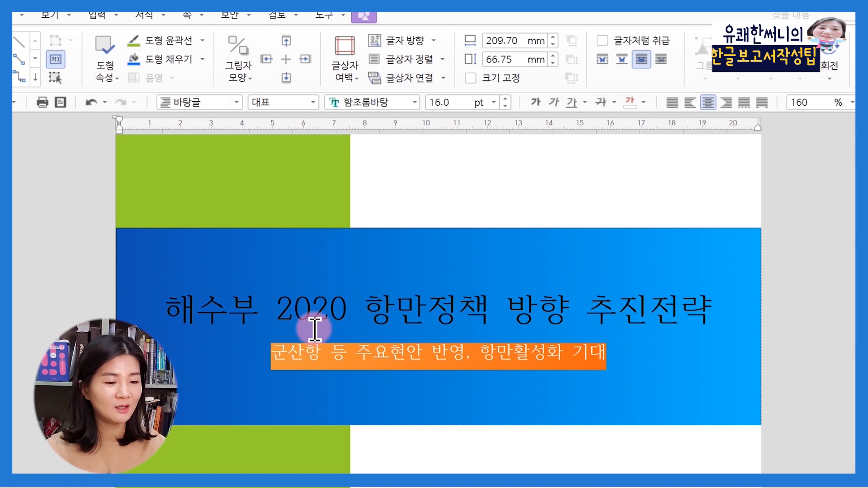
key(alt+shift+e)
key(alt+shift+e)
key(alt+shift+e)
key(alt+shift+e)
key(alt+shift+e)
key(alt+shift+e)
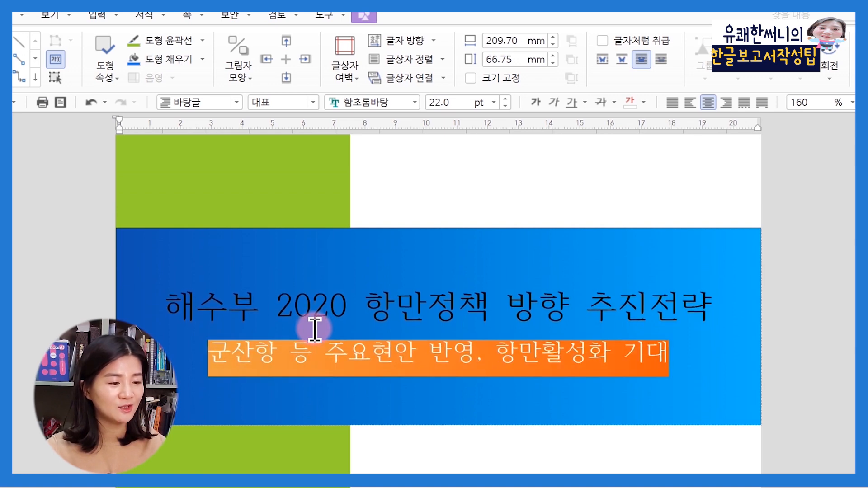
- Make both the title and subtitle lines in the blue band white and bold
key(Up)
key(Left)
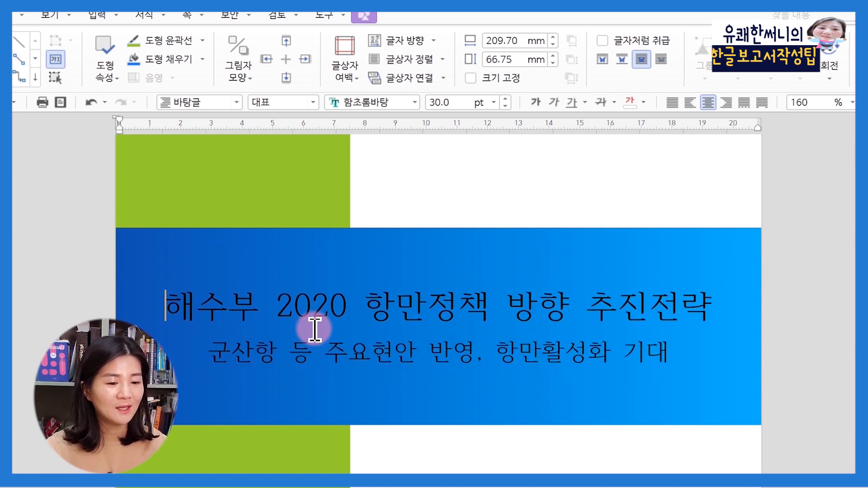
key(shift+End)
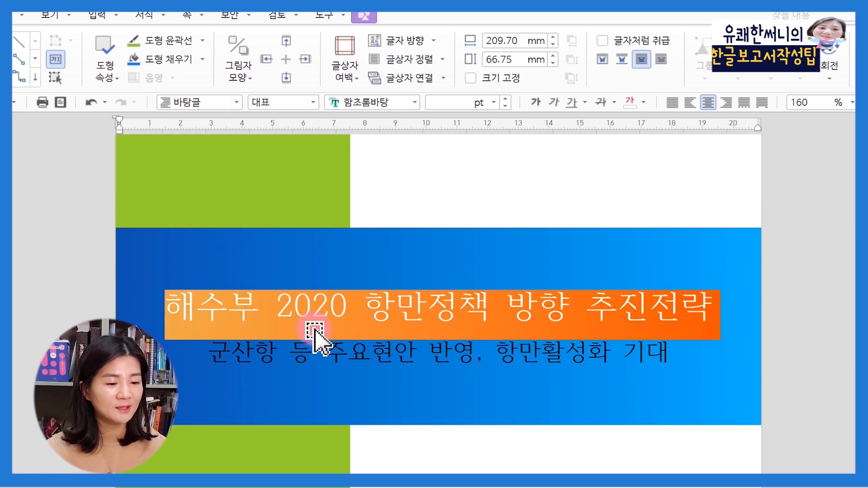
key(shift+Right)
key(shift+Right)
key(shift+Right)
key(shift+Right)
key(shift+Right)
key(shift+Right)
key(shift+Right)
key(shift+Right)
key(shift+Right)
key(shift+Right)
key(shift+Right)
key(shift+Right)
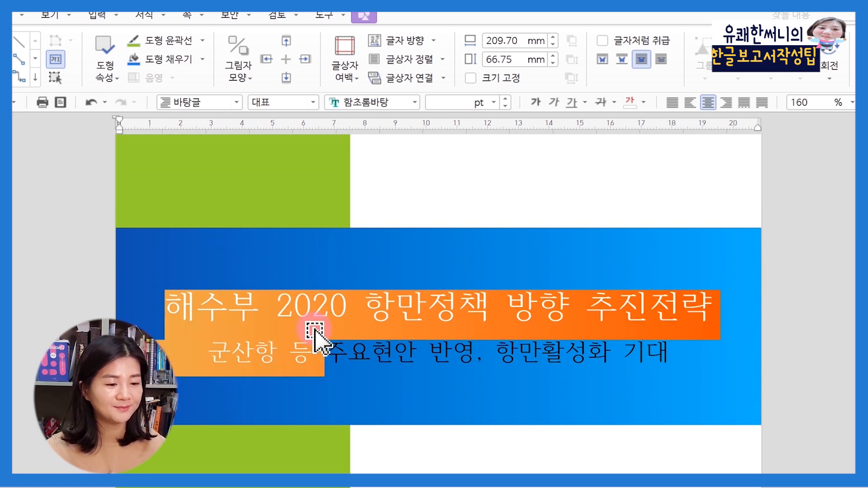
key(shift+Right)
key(shift+Right)
key(shift+Right)
key(shift+Right)
key(shift+Right)
key(shift+Right)
key(shift+Right)
key(shift+Right)
key(shift+Right)
key(shift+Right)
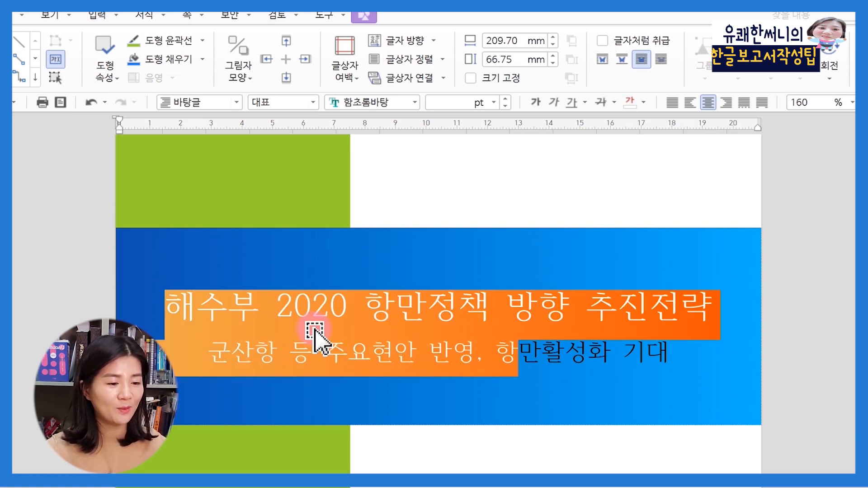
key(shift+Right)
key(shift+Right)
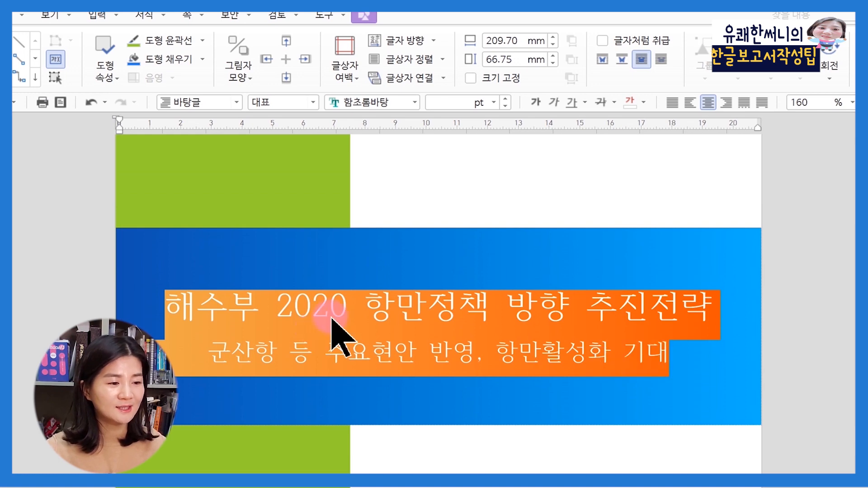
click(644, 102)
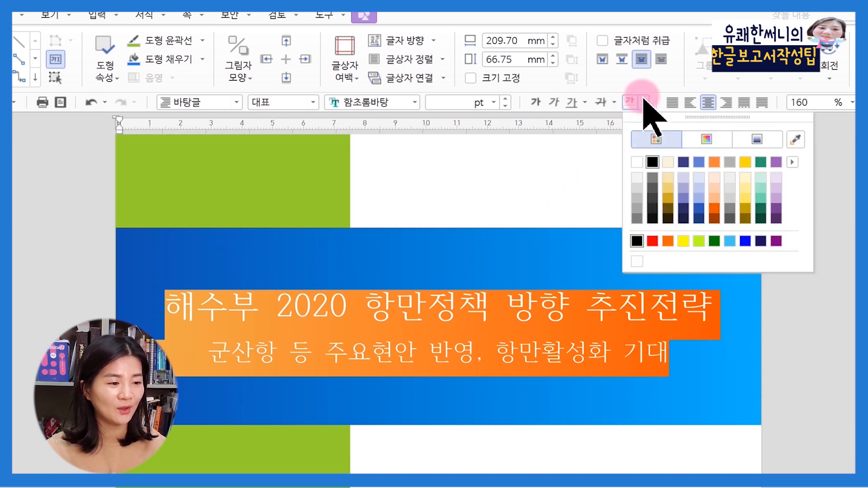
click(637, 162)
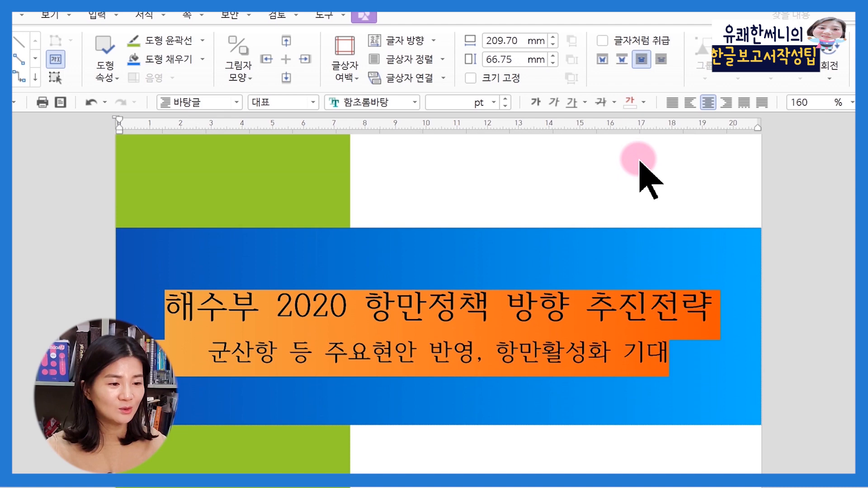
click(536, 103)
click(616, 450)
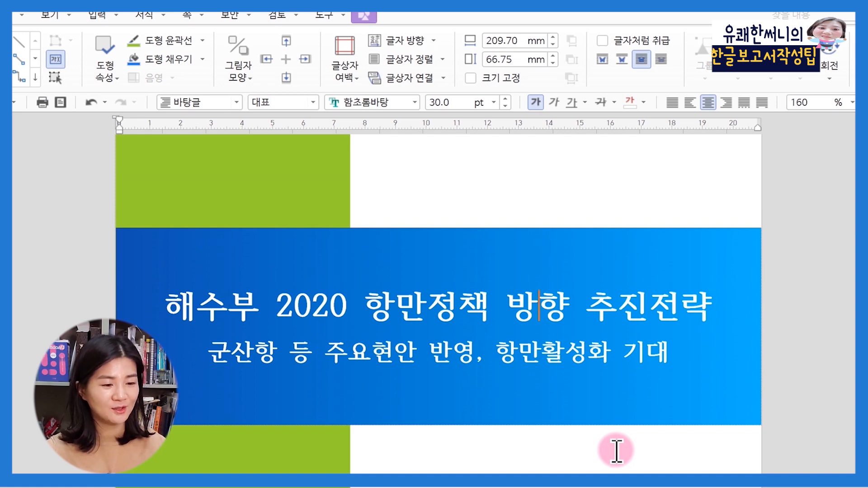
- Insert the logo picture from the 보고서표지 folder at the page's upper-right corner, about 78 mm wide, and enlarge it slightly toward the lower left
ctrl+scroll(441, 357, down, 2)
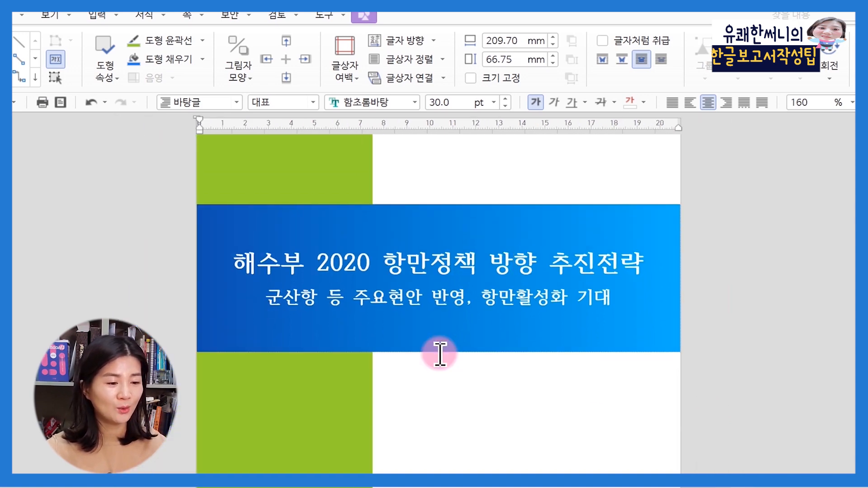
ctrl+scroll(440, 356, down, 3)
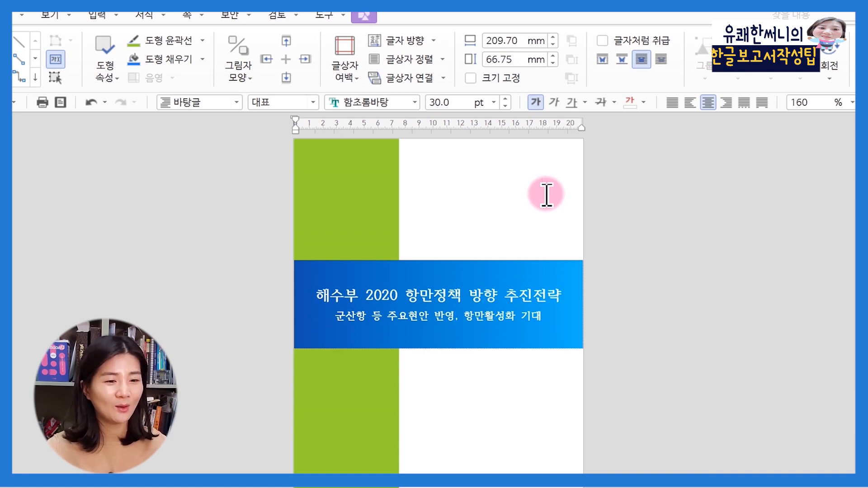
click(96, 17)
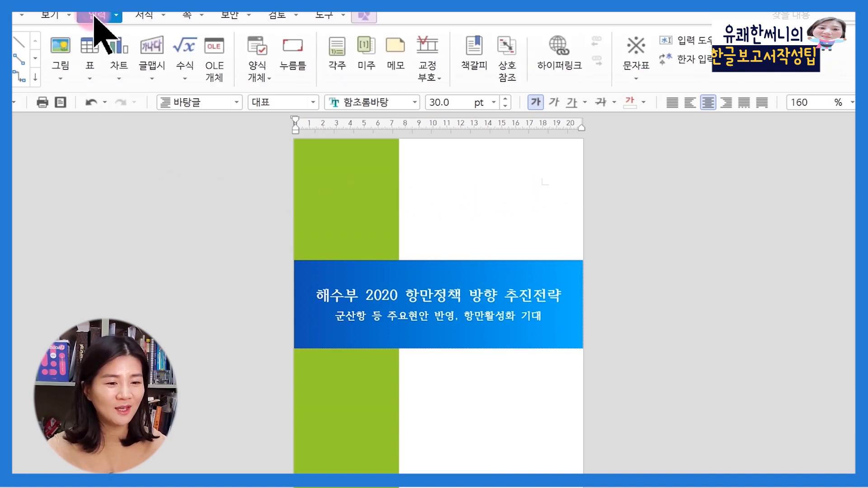
click(60, 45)
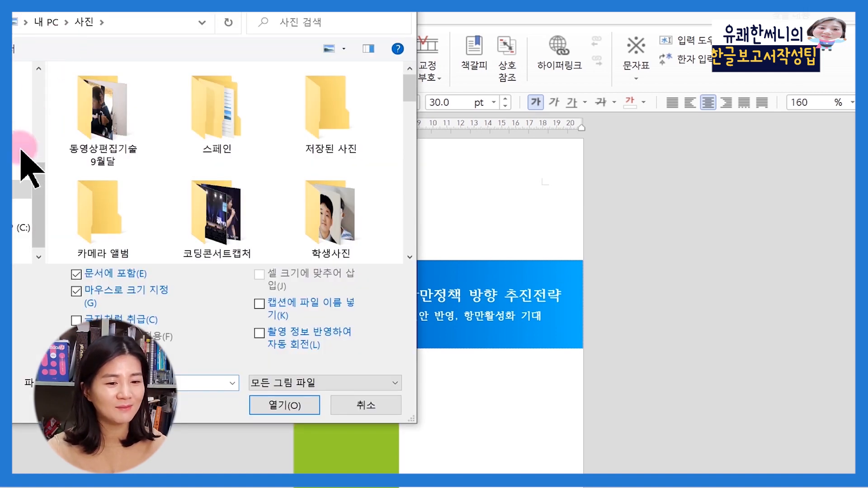
click(21, 171)
click(88, 137)
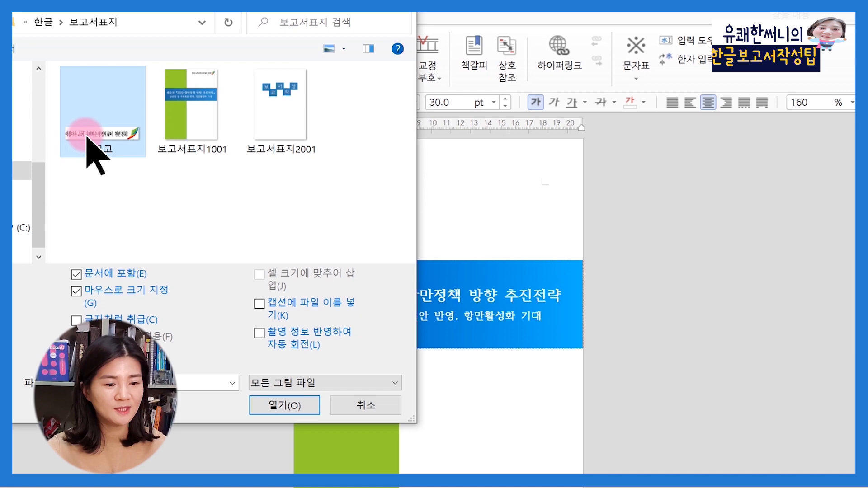
click(294, 406)
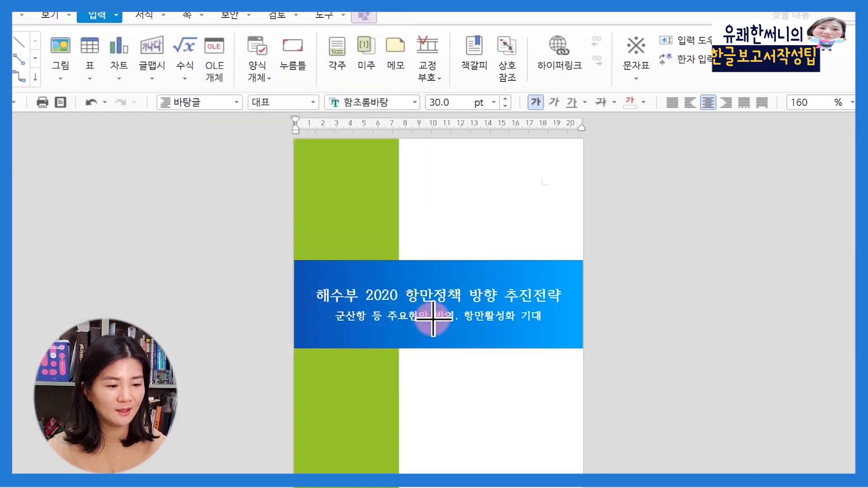
drag(474, 158, 540, 155)
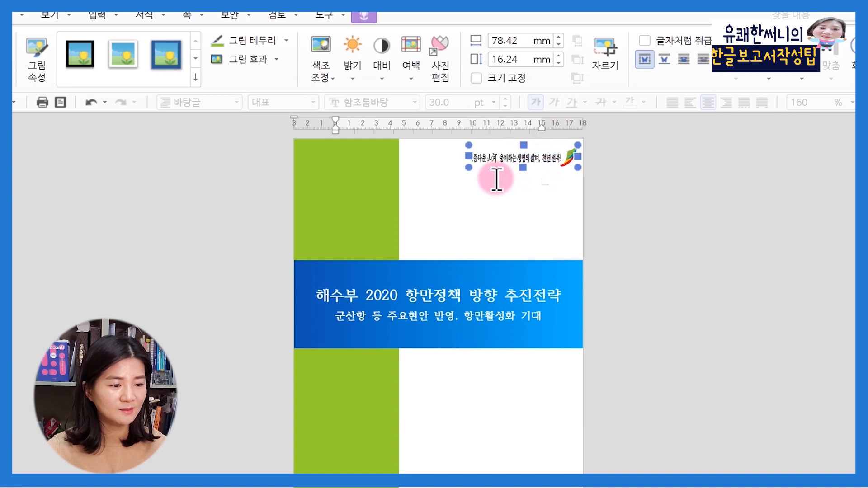
drag(461, 179, 443, 175)
click(496, 196)
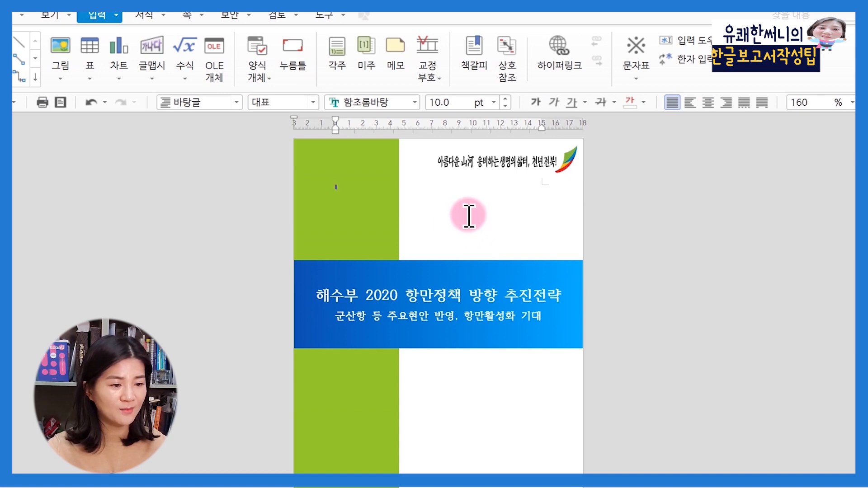
- Check the whole cover page in print preview and return to editing
click(62, 103)
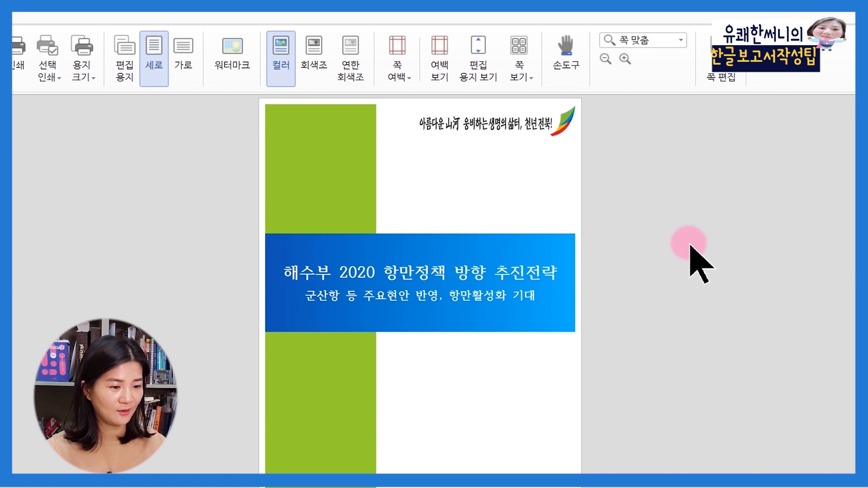
click(766, 84)
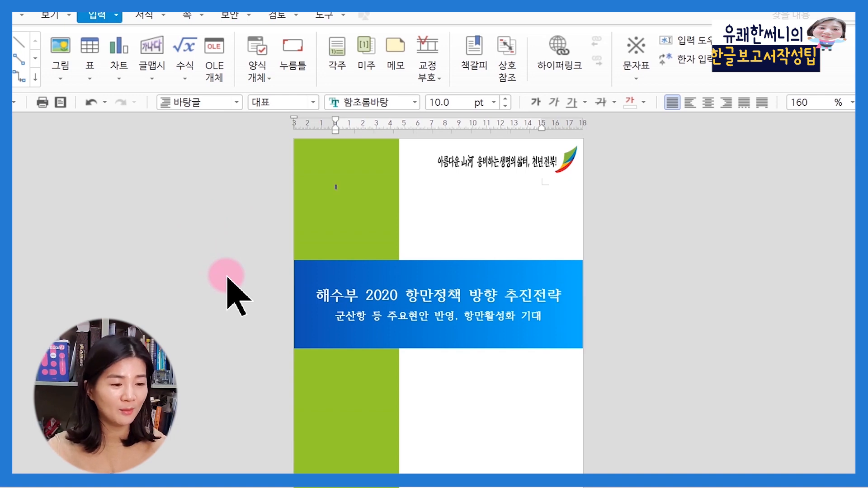
- Switch to the blank document and draw a horizontal text box about 22 mm square just below the page's upper-left margin corner
click(241, 485)
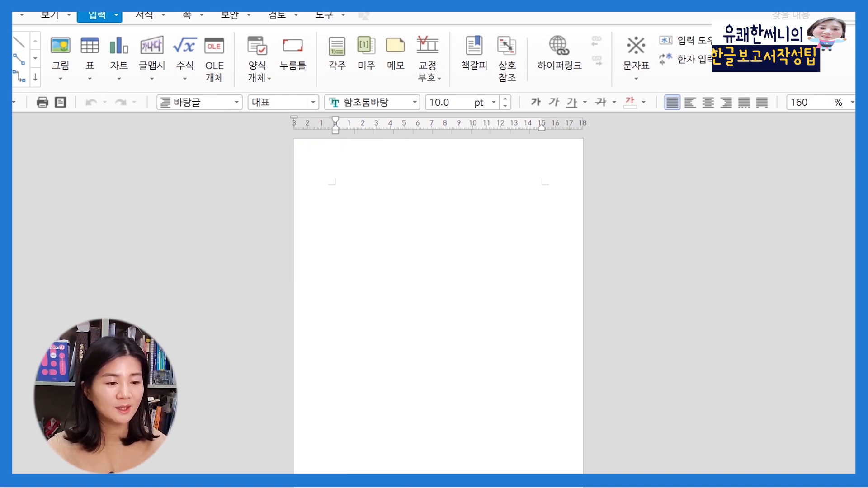
scroll(346, 370, up, 3)
scroll(346, 370, up, 5)
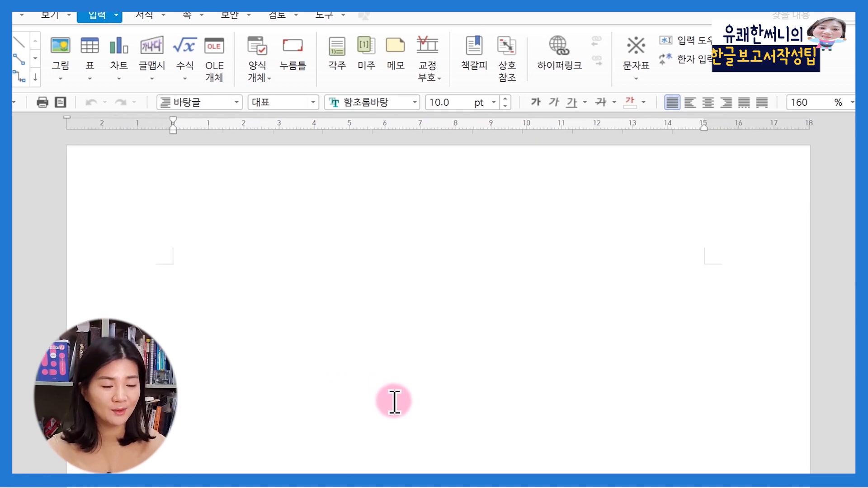
scroll(394, 401, down, 2)
scroll(394, 402, down, 2)
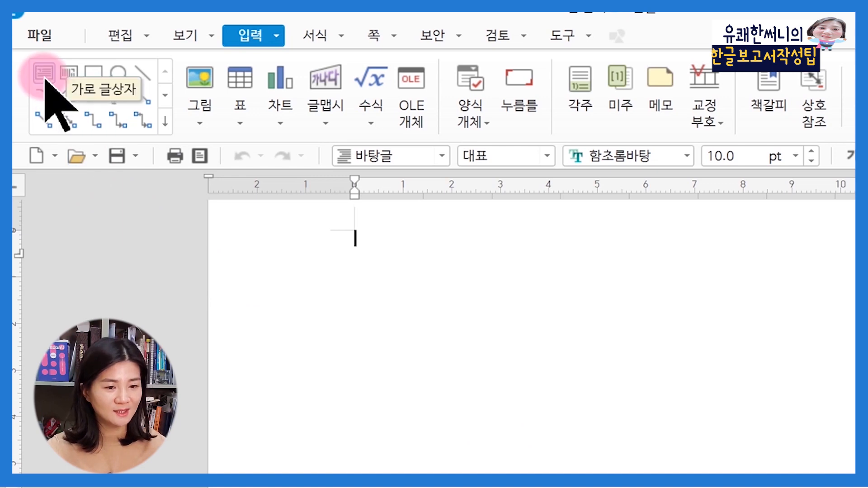
click(45, 80)
drag(380, 292, 486, 396)
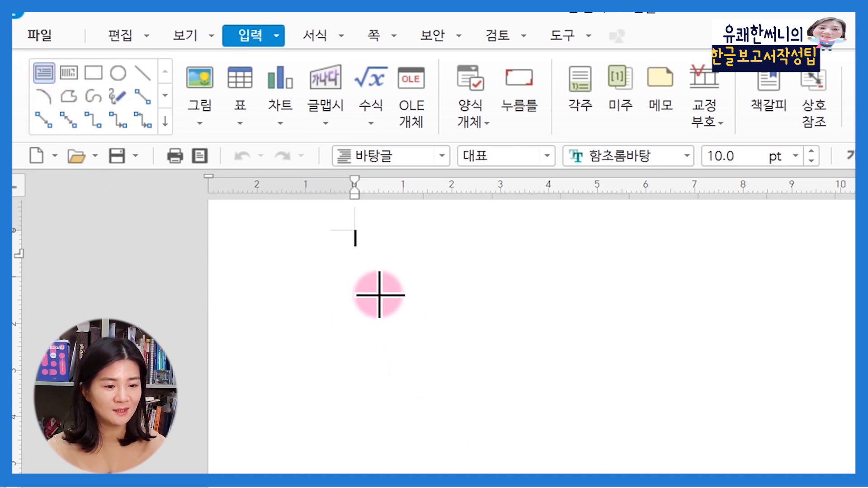
drag(394, 324, 394, 325)
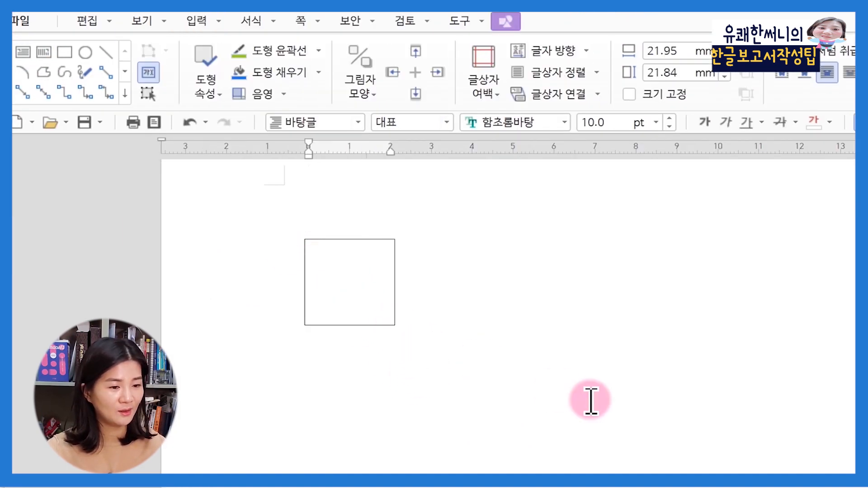
- Fill the text box with a solid medium teal-green face color
click(358, 325)
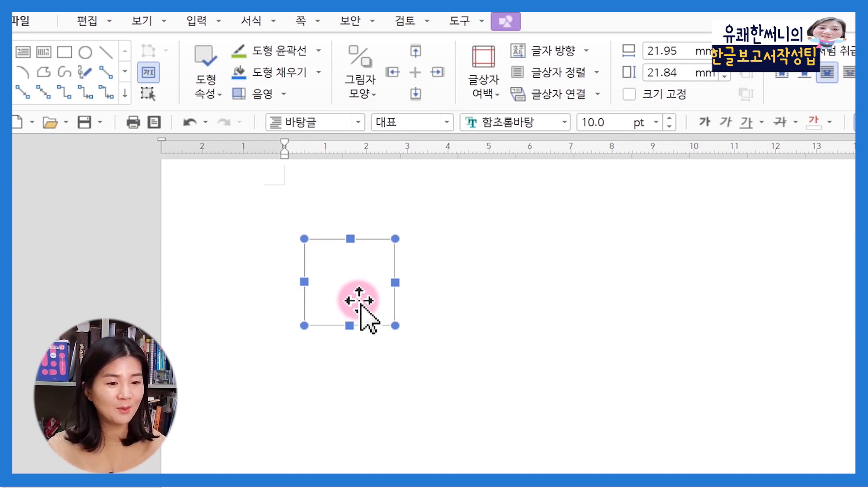
double_click(360, 306)
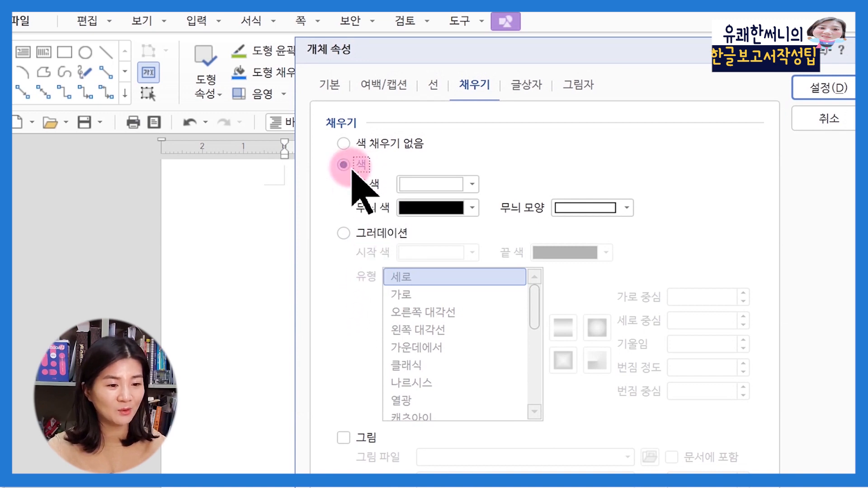
click(434, 184)
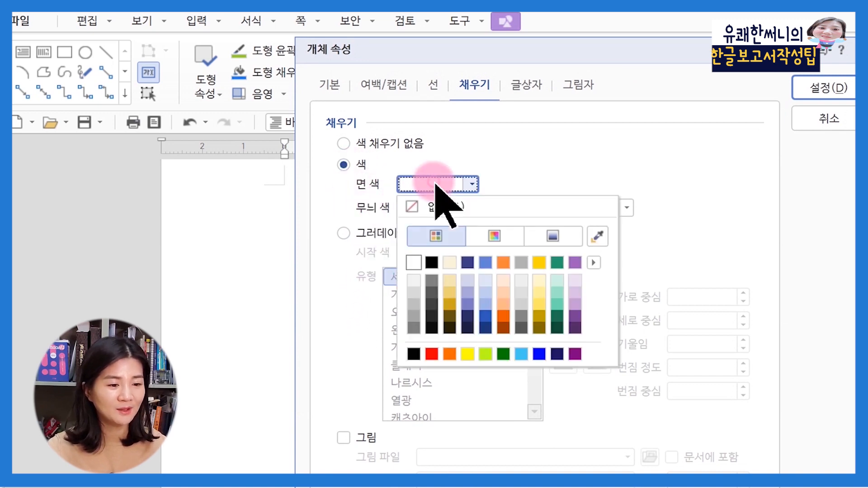
click(559, 317)
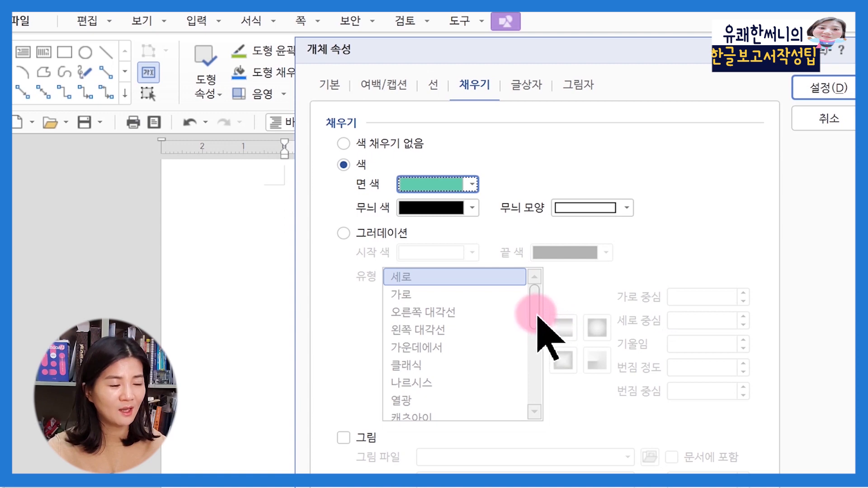
click(822, 88)
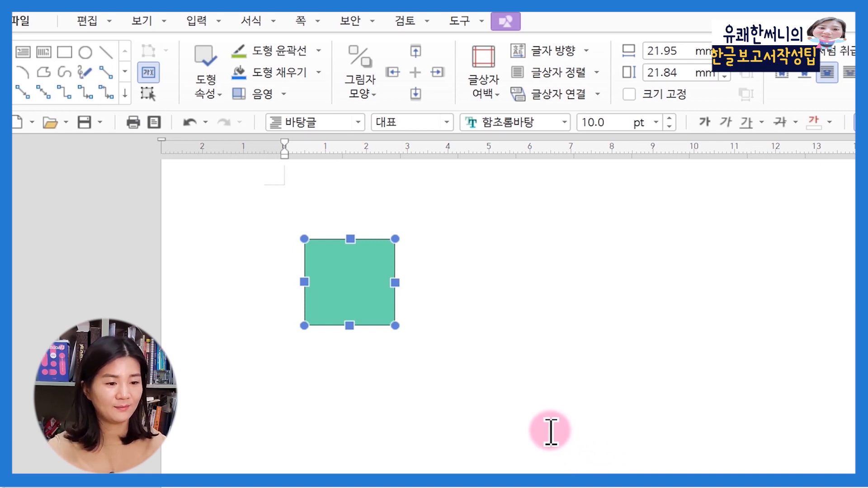
- Give the text box a dark green outline 2.00 mm thick
key(l)
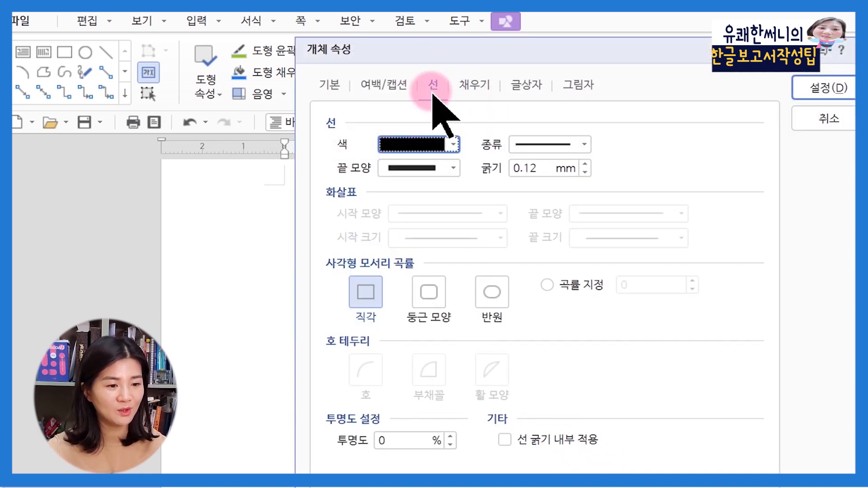
click(583, 164)
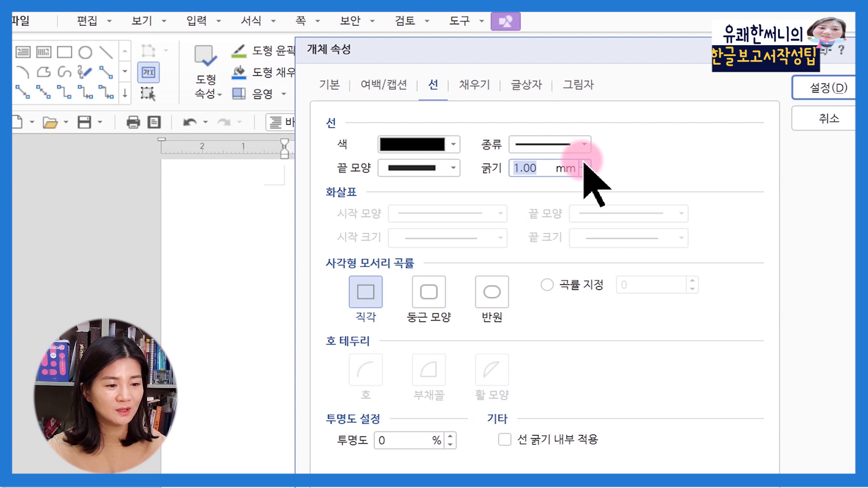
drag(605, 61, 835, 68)
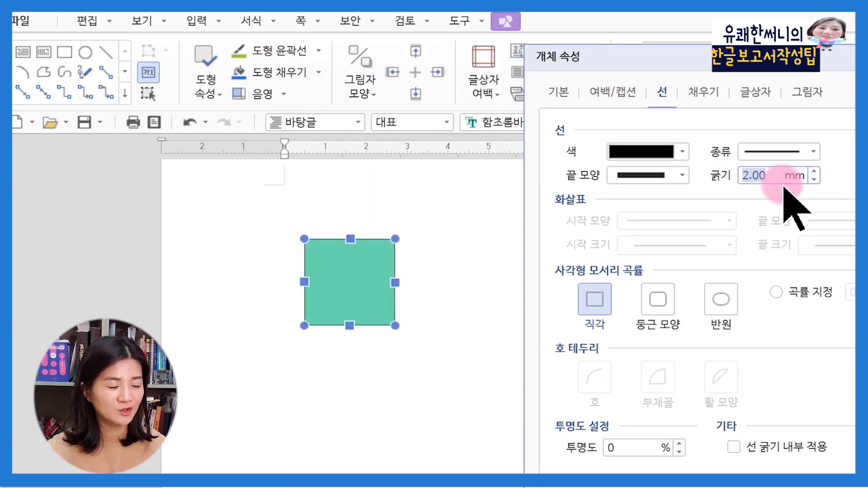
click(683, 150)
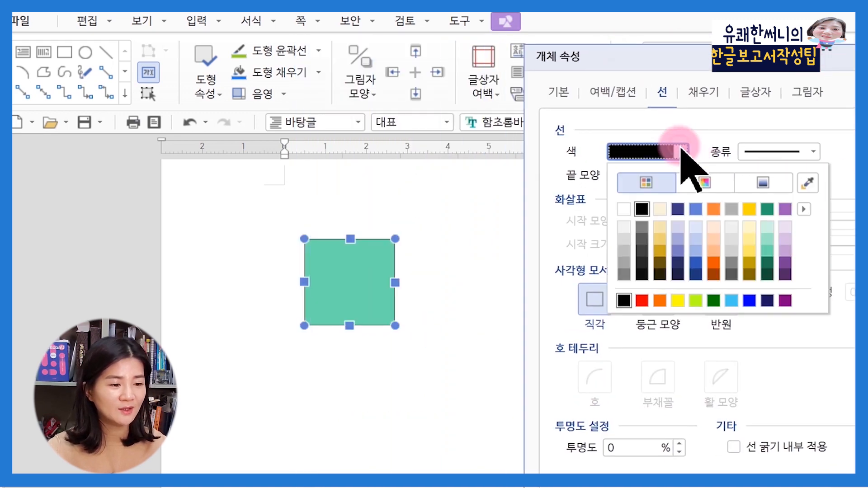
click(767, 263)
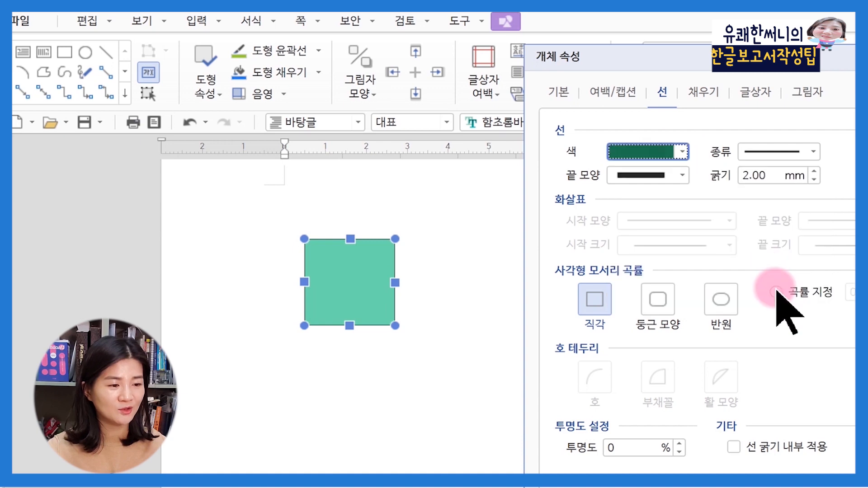
key(Return)
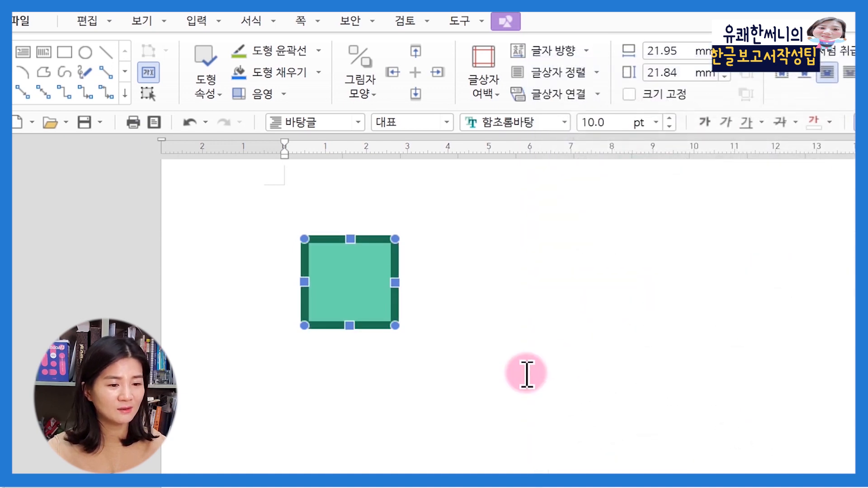
- Copy the green text box to a spot diagonally below and right of the original
click(514, 387)
click(363, 293)
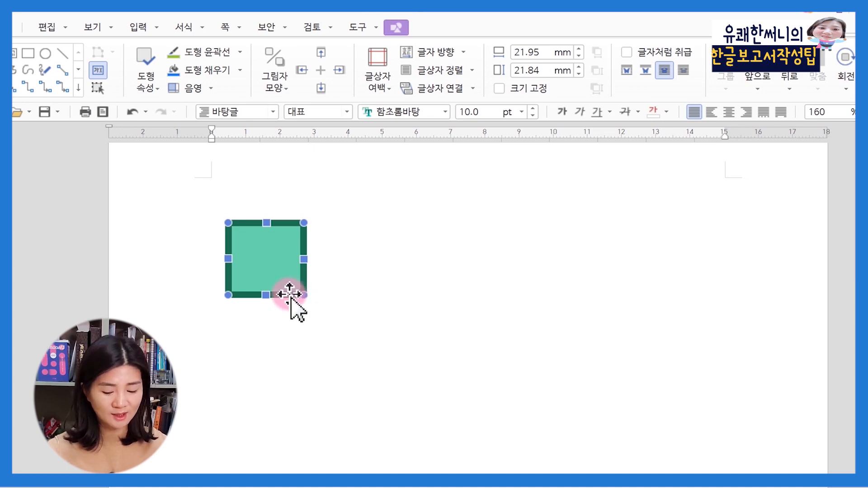
drag(289, 295, 388, 366)
click(431, 396)
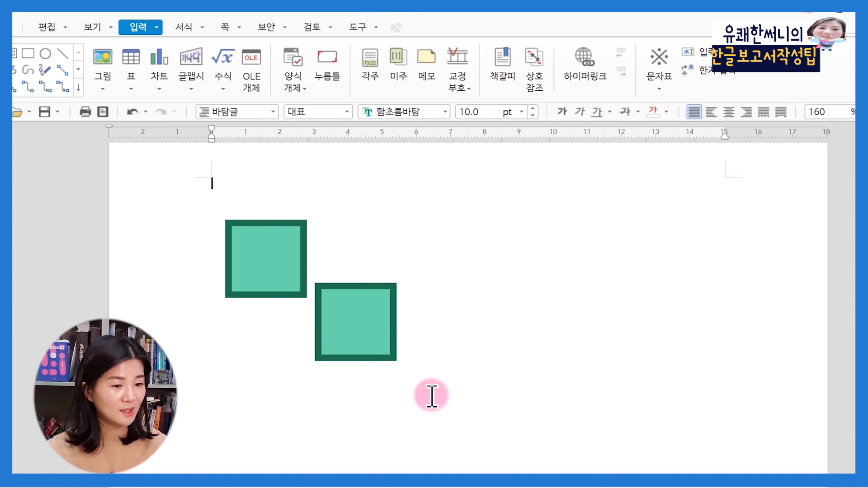
- Link the first text box to the second one so text can flow between them
click(282, 293)
click(349, 324)
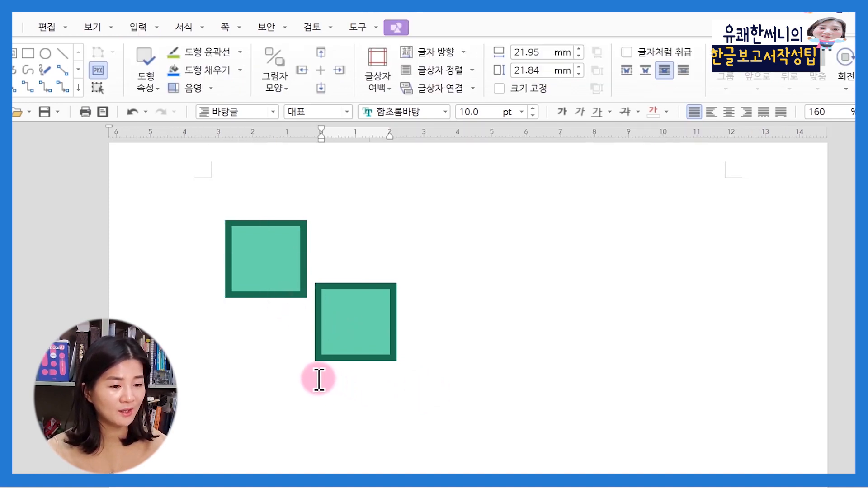
click(282, 294)
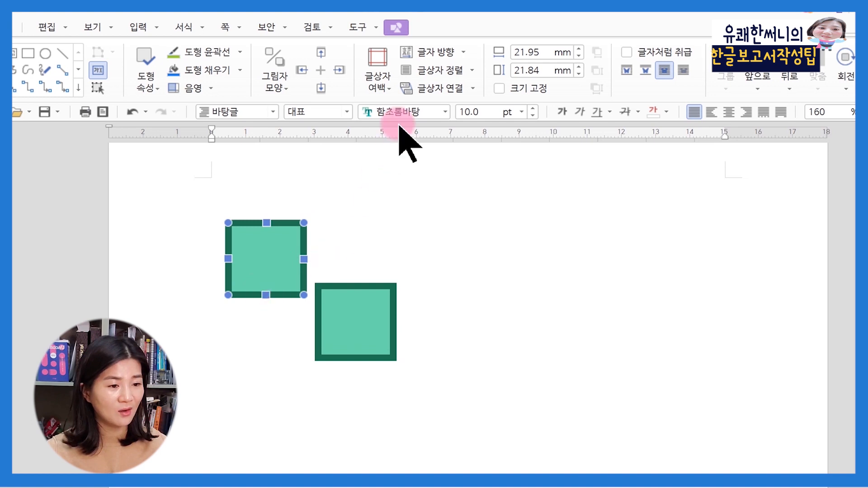
click(429, 92)
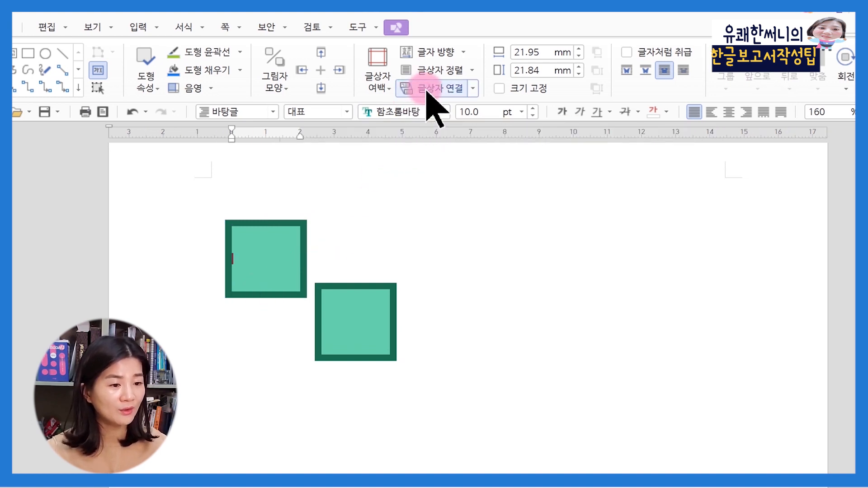
click(356, 325)
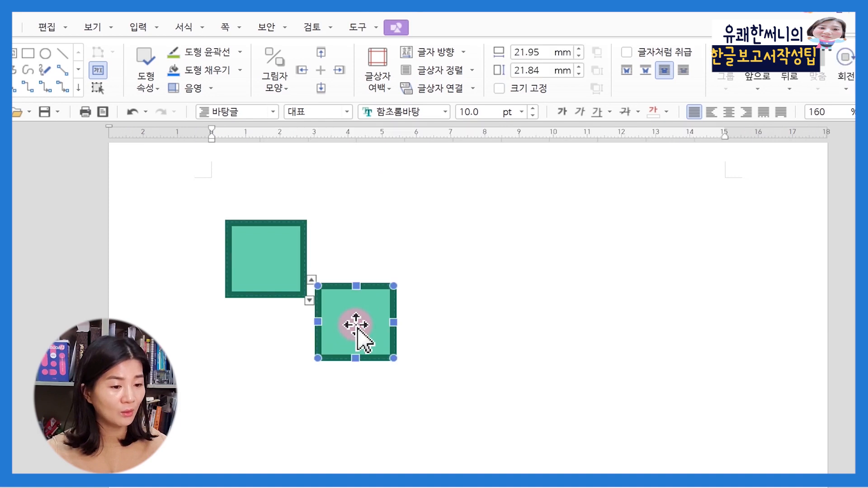
- Enter "보고" in the first text box and enlarge it to 37 pt so the second character flows into the linked box
click(269, 339)
click(266, 262)
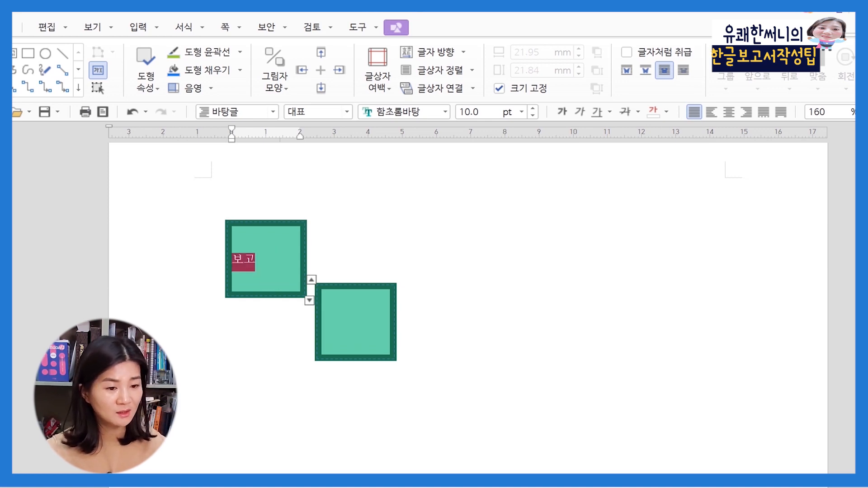
click(266, 262)
click(265, 262)
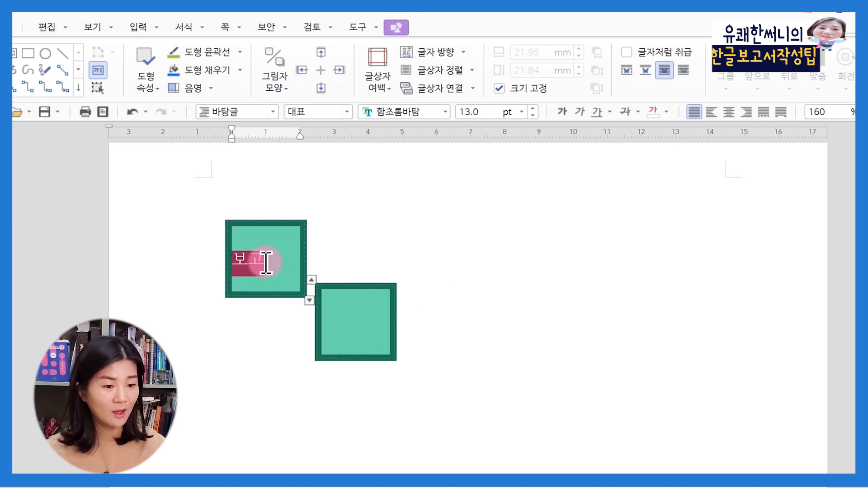
key(alt+shift+e)
key(alt+shift+e)
key(alt+shift+e)
key(alt+shift+e)
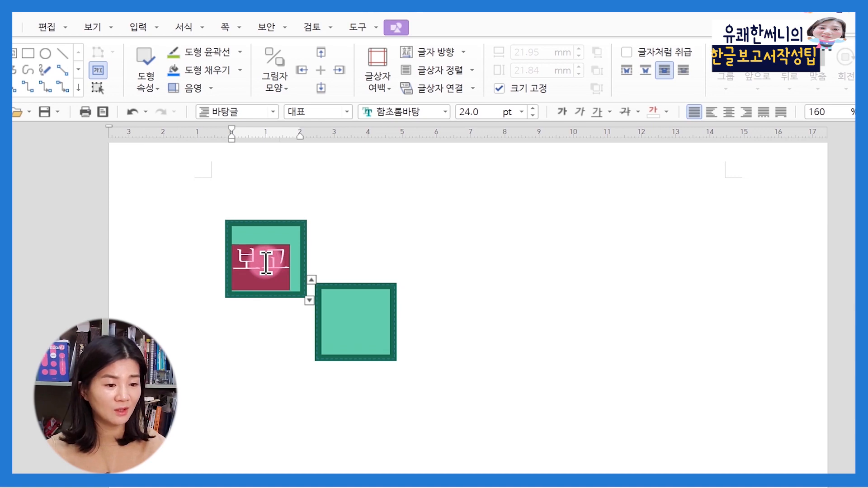
key(alt+shift+e)
key(alt+shift+e)
key(alt+shift+e)
key(alt+shift+e)
key(alt+shift+e)
key(alt+shift+e)
key(alt+shift+e)
key(alt+shift+e)
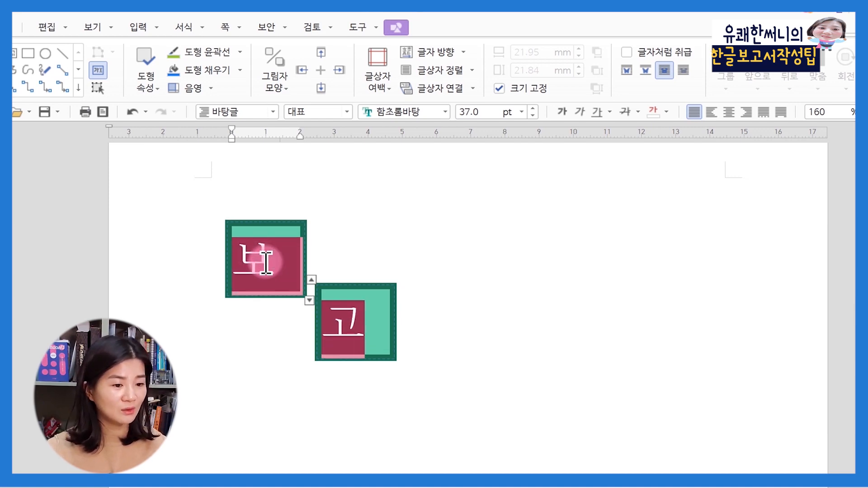
- Add "서" after "고" in the second text box and place a copy of that box to its right
click(358, 325)
text(ㅅ)
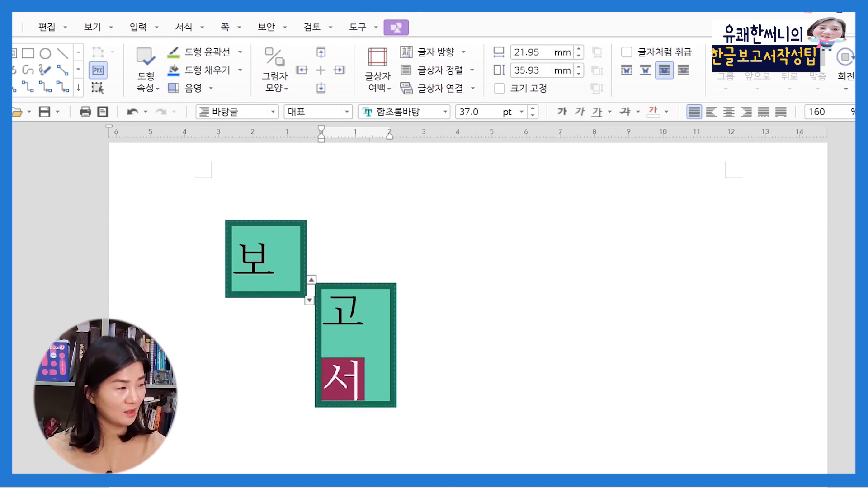
click(391, 409)
drag(391, 409, 490, 429)
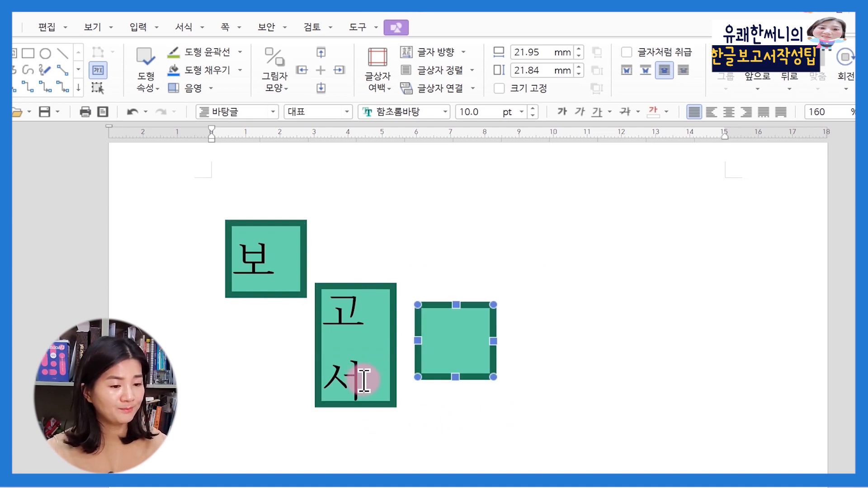
- Link the second text box to the new third one so "서" flows into it
click(373, 405)
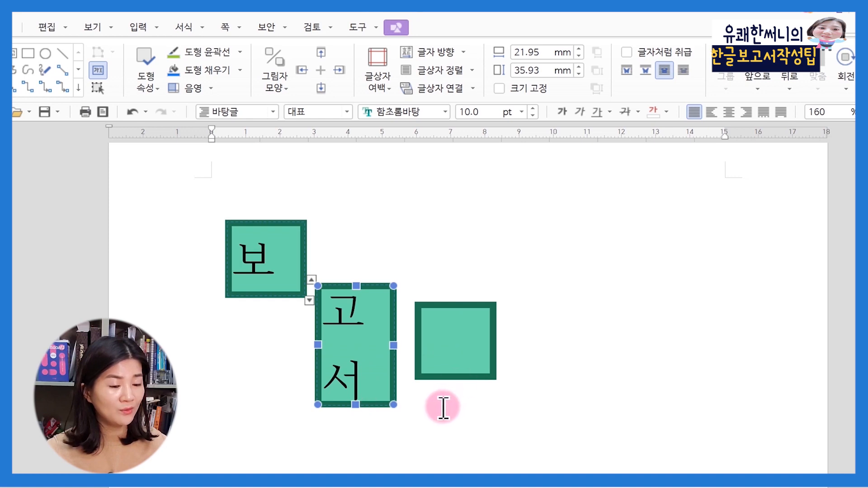
click(436, 88)
click(446, 327)
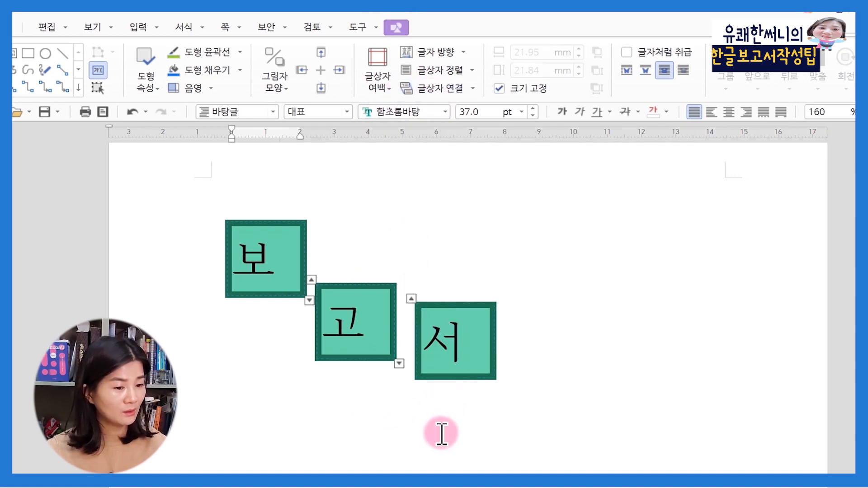
- Continue the text with "작성" after "서" in the third text box and place a copy of that box to its right
click(448, 363)
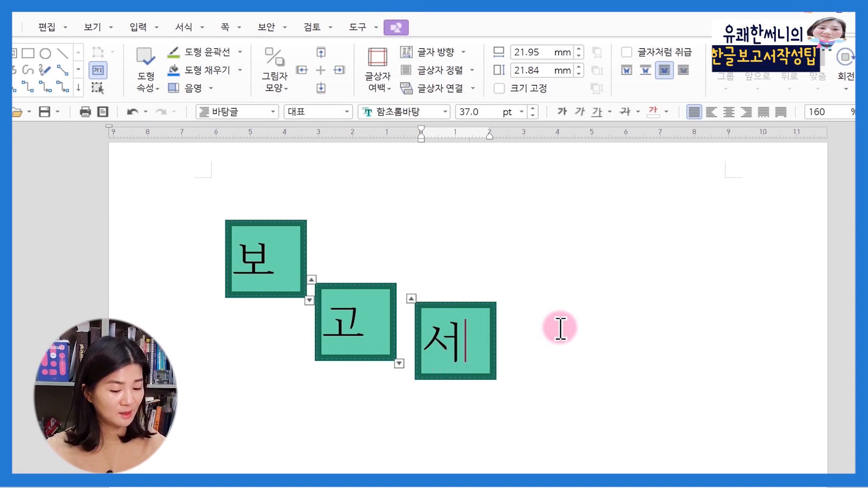
text(작서)
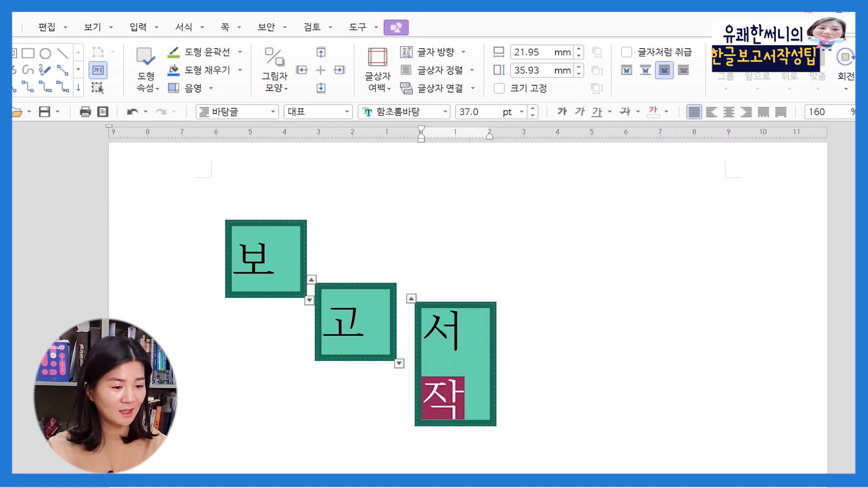
click(494, 345)
drag(493, 344, 602, 359)
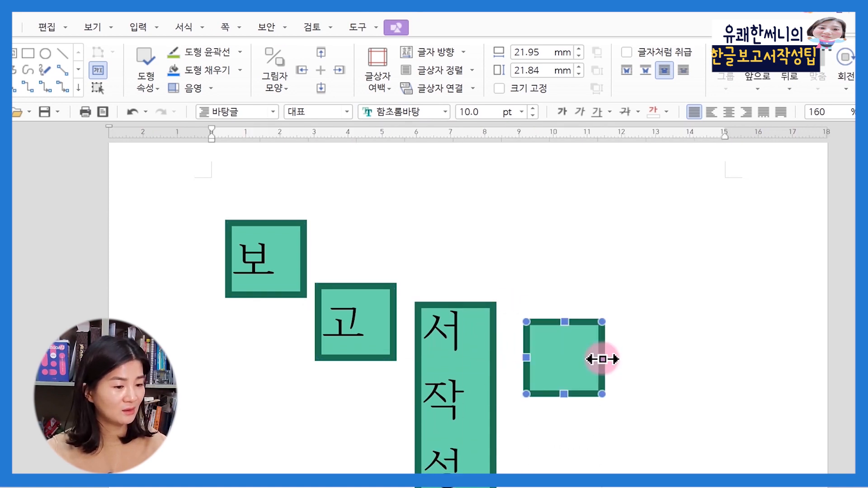
- Link the third text box to the empty fourth one and place a copy of the fourth box to its right
click(485, 311)
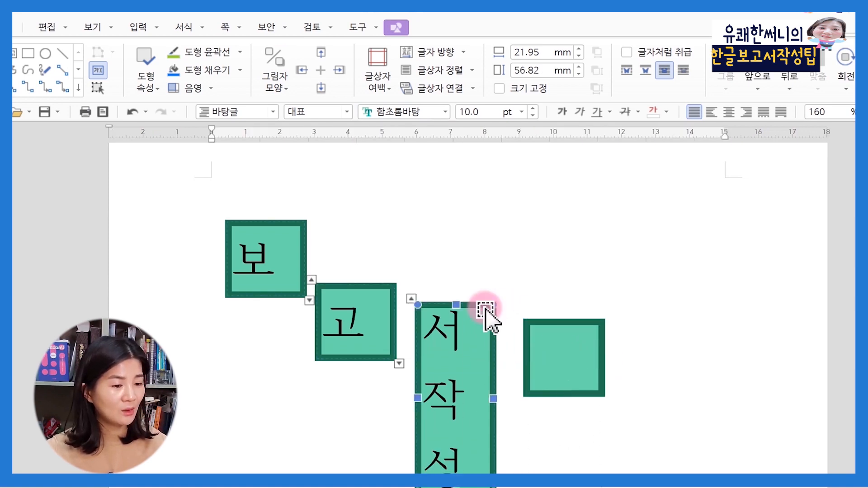
click(431, 96)
click(573, 368)
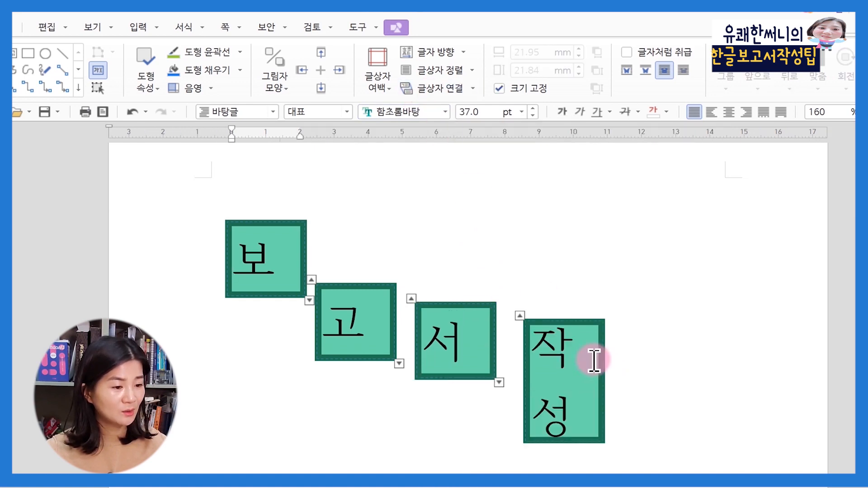
drag(606, 367, 701, 365)
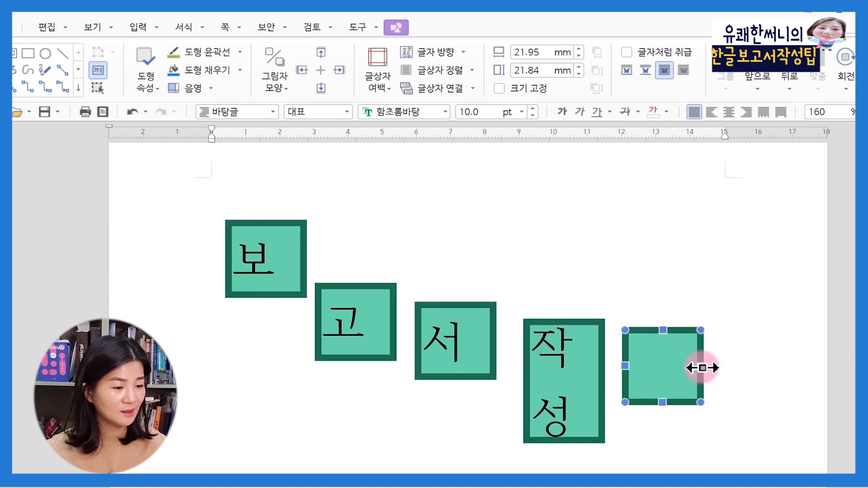
- Link the fourth text box to the new fifth one so "성" flows into it
click(580, 327)
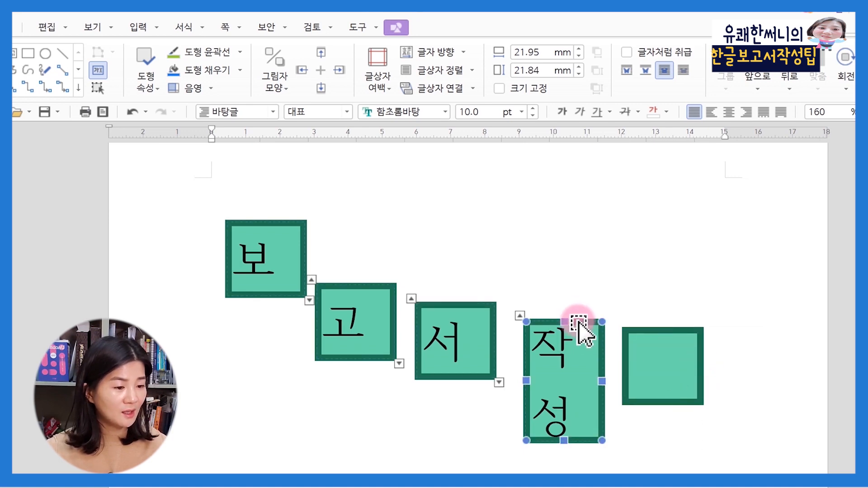
click(433, 89)
click(630, 372)
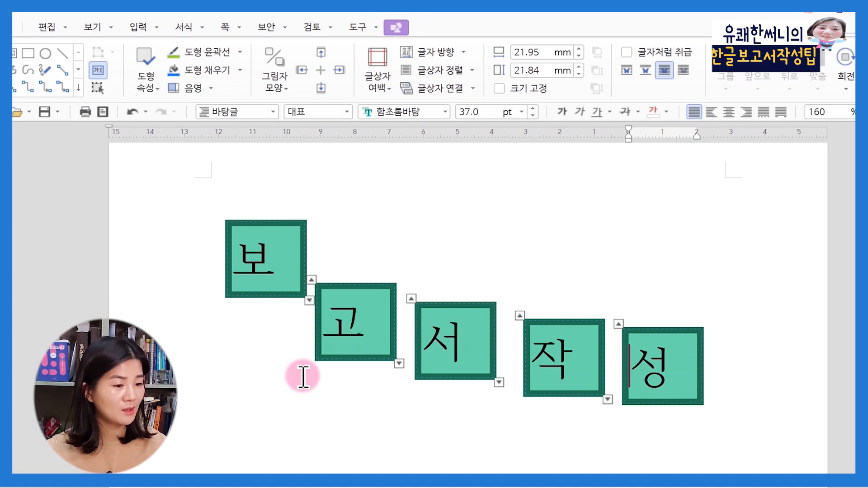
- Reposition the "고", "서", "작" and "성" boxes into a staggered row at alternating heights beside "보"
drag(361, 364, 365, 346)
click(479, 381)
drag(479, 381, 474, 305)
click(567, 386)
drag(586, 398, 563, 326)
drag(669, 400, 642, 288)
- Select the title text from "성" back through "보" across the linked boxes and center it
click(649, 379)
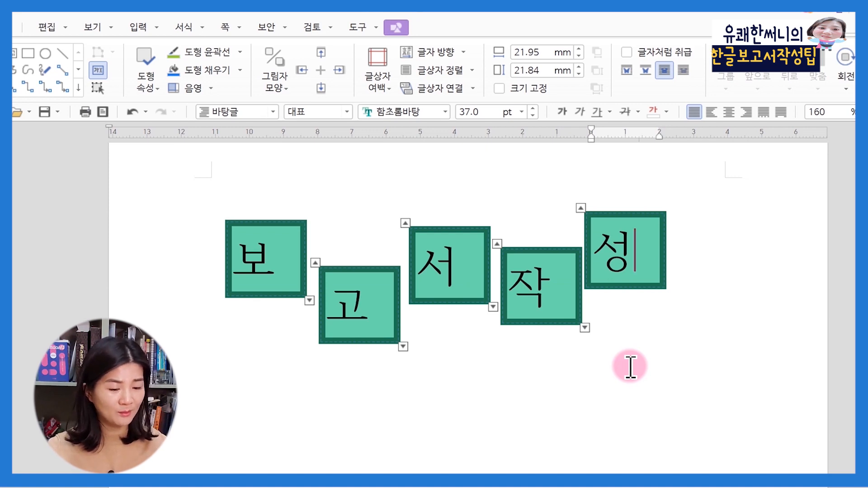
key(shift+Left)
key(shift+Left)
key(shift+Left)
key(shift+Left)
key(shift+Left)
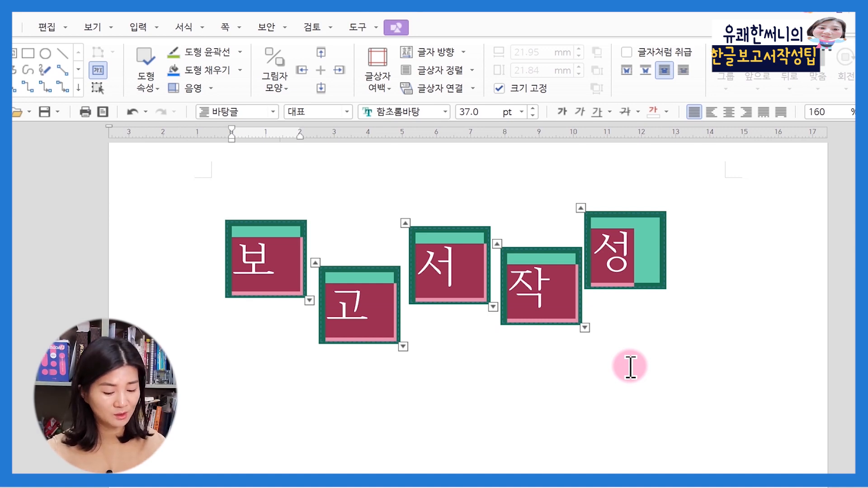
key(ctrl+shift+c)
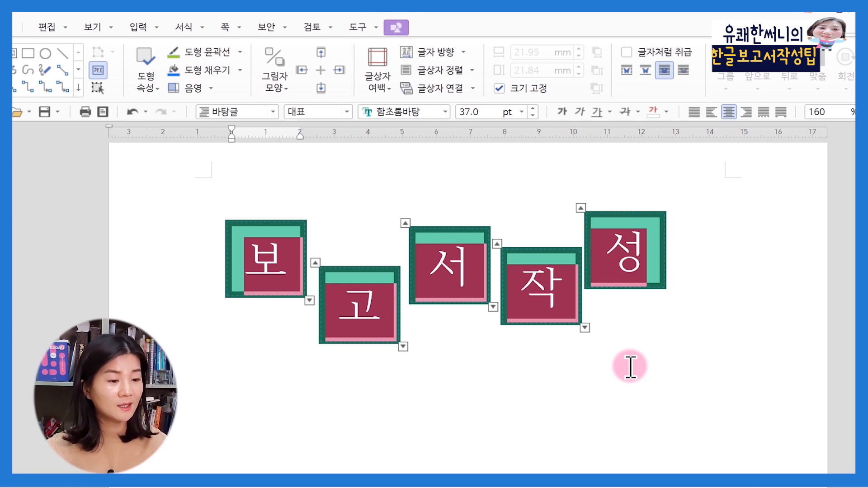
- Format the selected title characters with the 한컴바탕확장 font, bold, in white
key(alt+l)
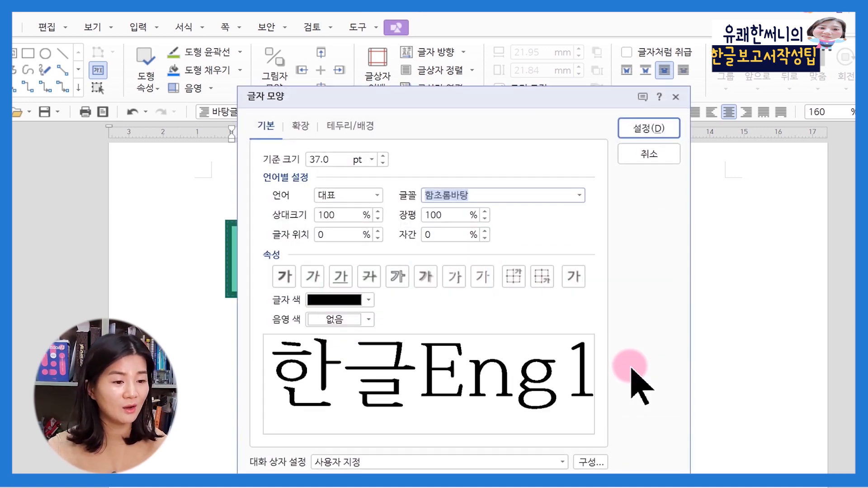
click(579, 196)
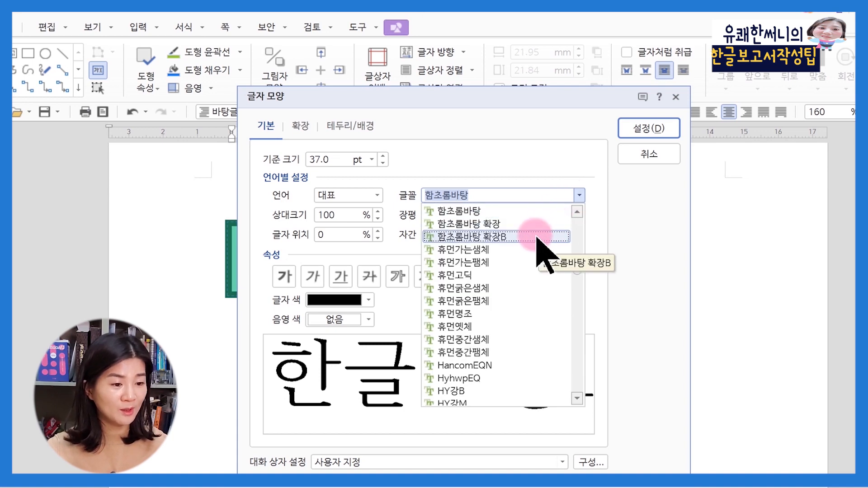
scroll(533, 241, up, 2)
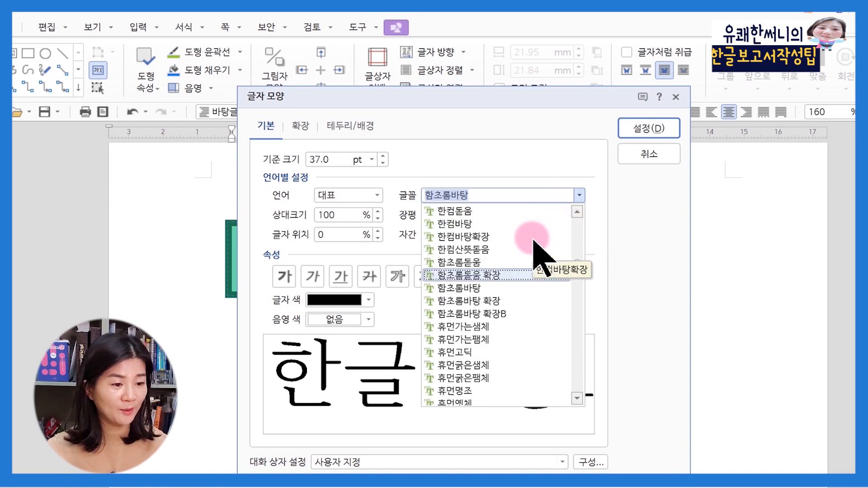
click(473, 240)
click(284, 276)
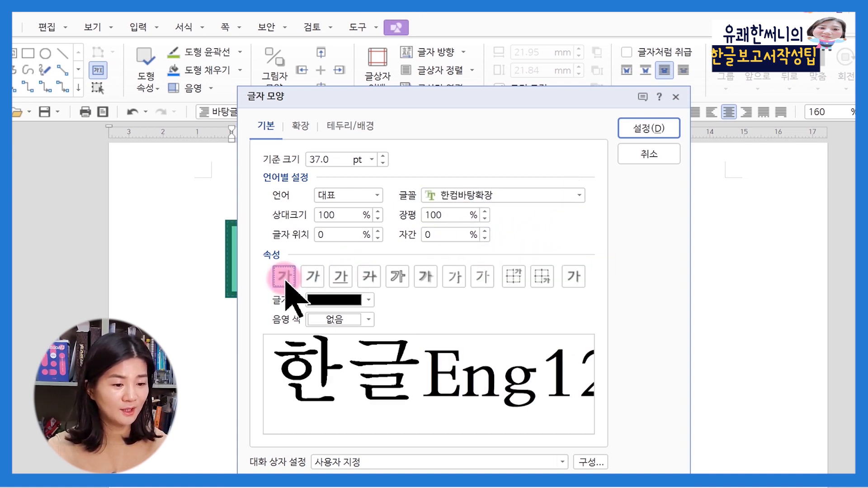
click(368, 300)
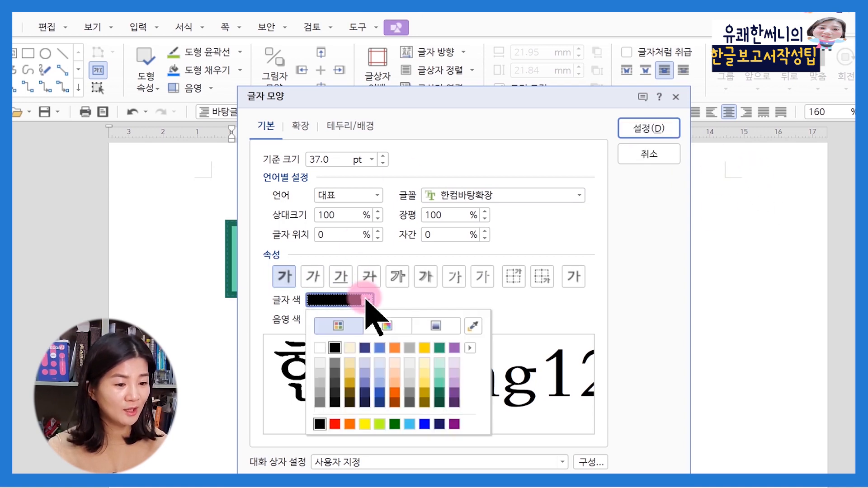
click(321, 346)
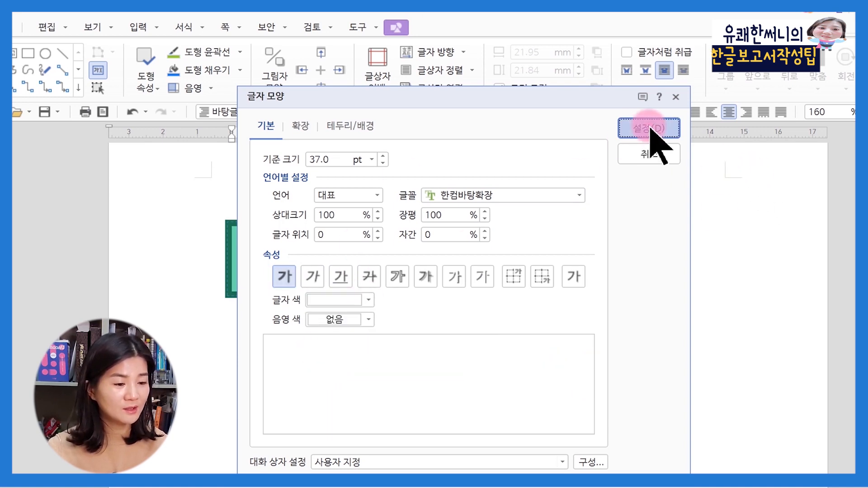
click(651, 130)
click(520, 403)
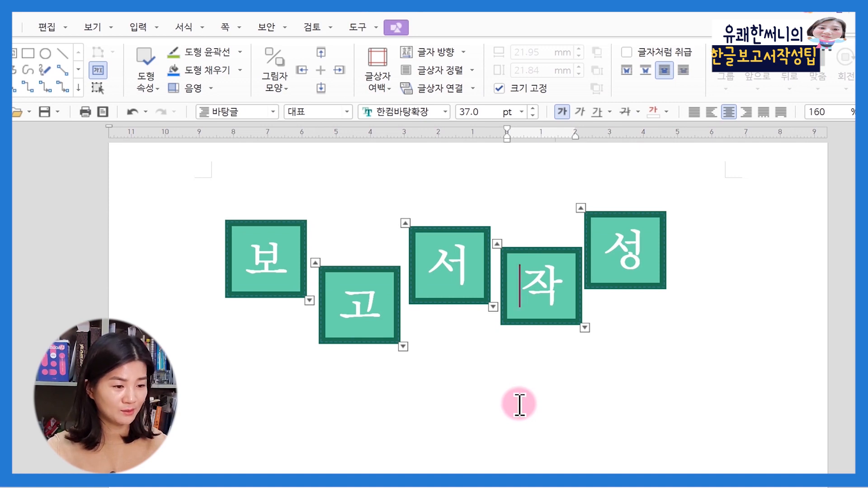
- Move the "고" box slightly lower and shift the "성" box farther to the right of "작"
mouse_move(384, 346)
mouse_down()
mouse_move(382, 375)
mouse_move(386, 352)
mouse_up()
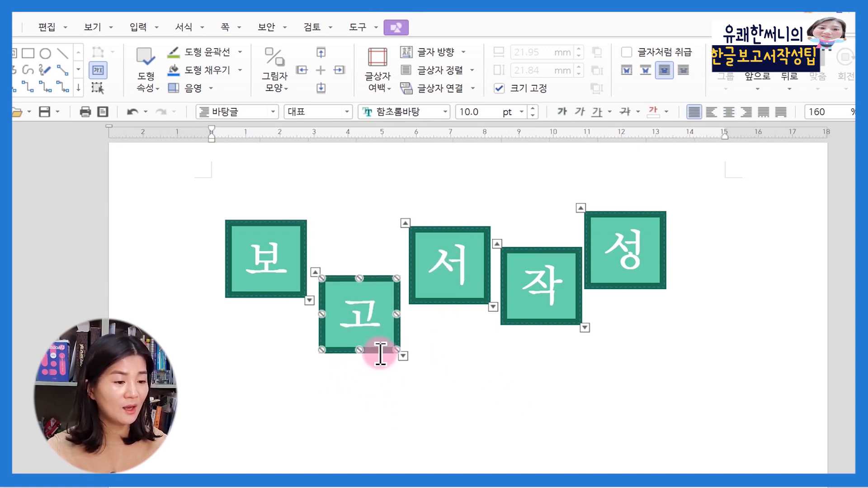
click(666, 408)
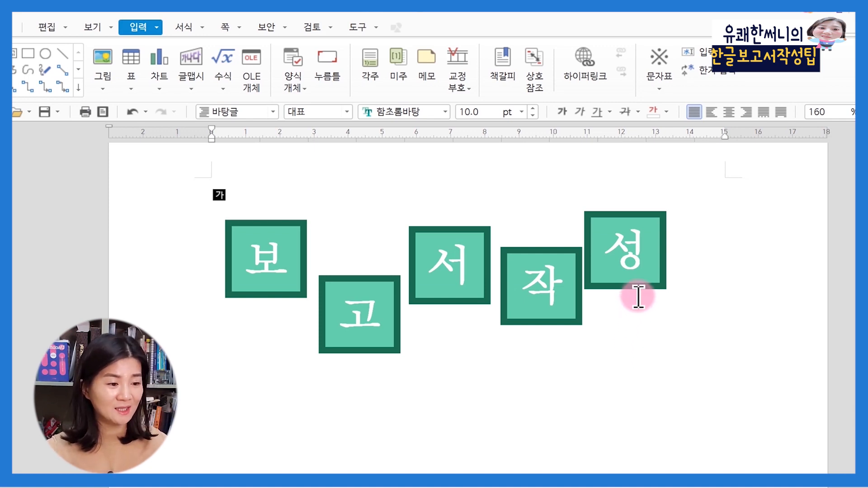
drag(639, 291, 683, 303)
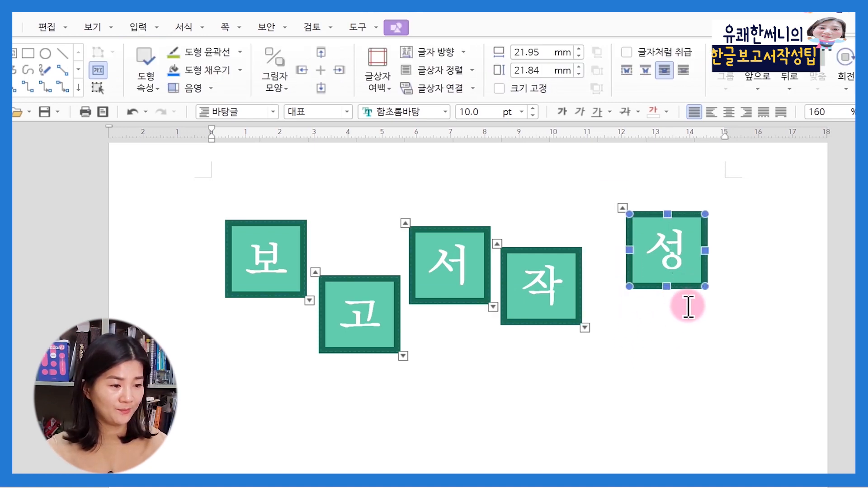
- Select all five title boxes and distribute them with equal horizontal spacing
click(279, 292)
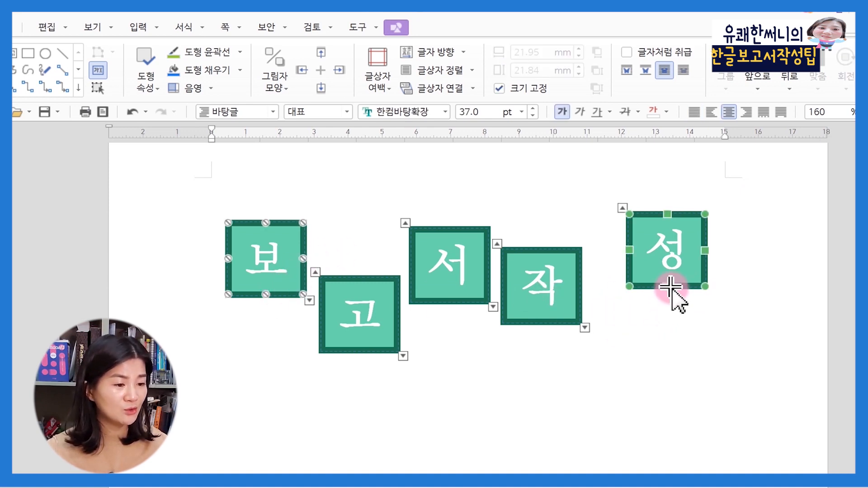
shift+click(396, 347)
shift+click(468, 298)
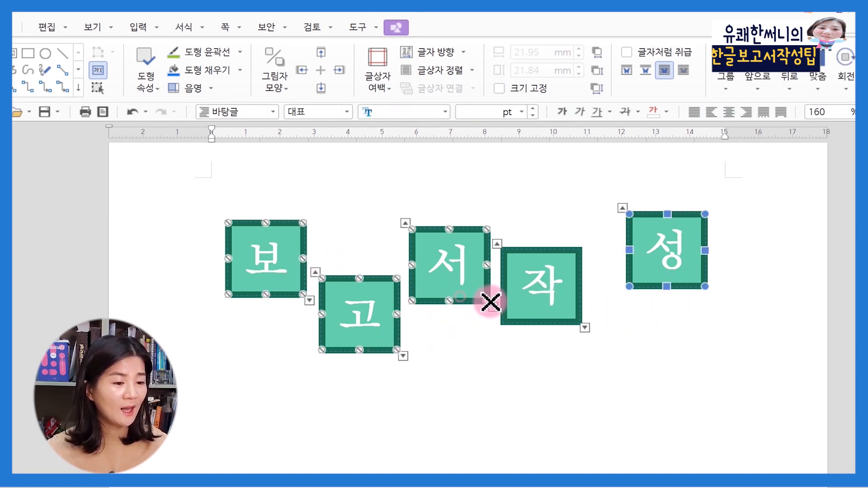
shift+click(559, 322)
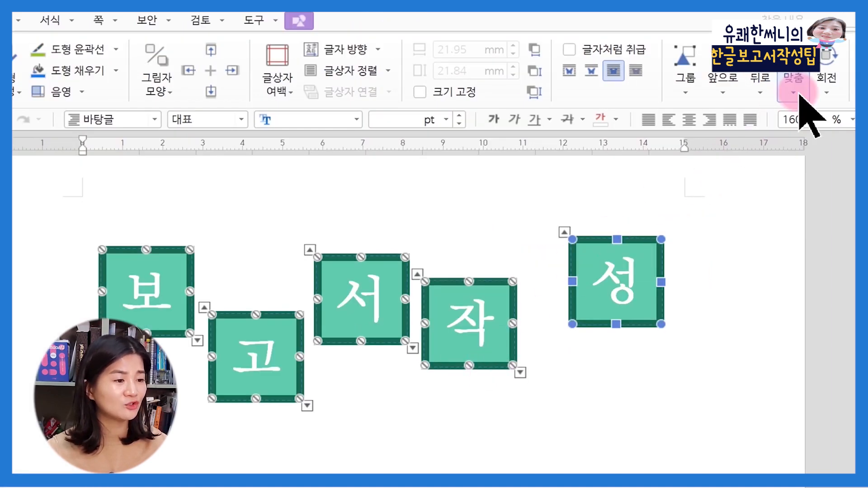
click(817, 83)
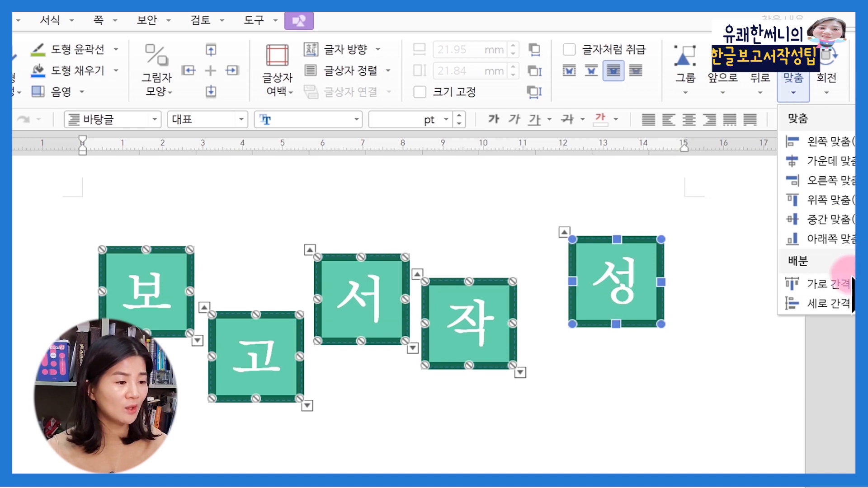
click(849, 284)
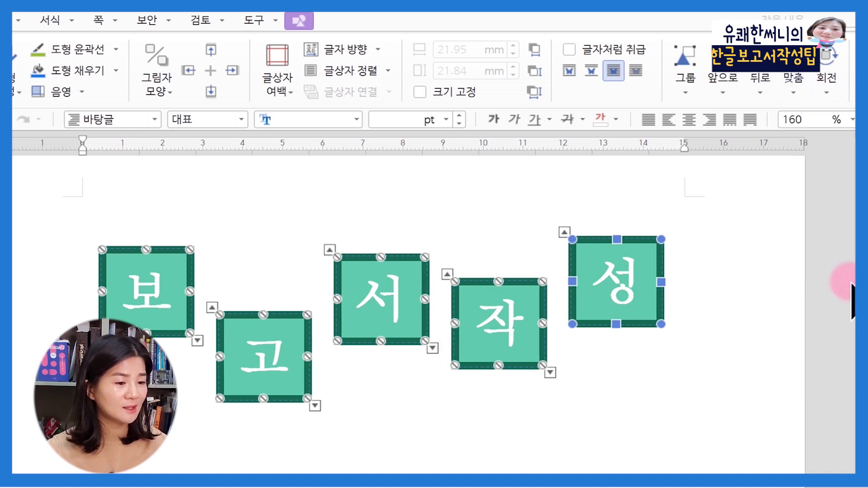
click(673, 401)
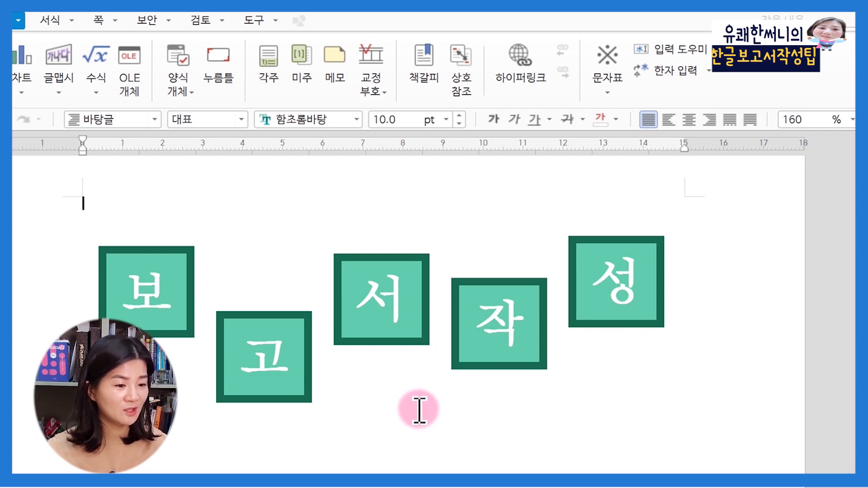
- Group the five title boxes into a single object
click(181, 334)
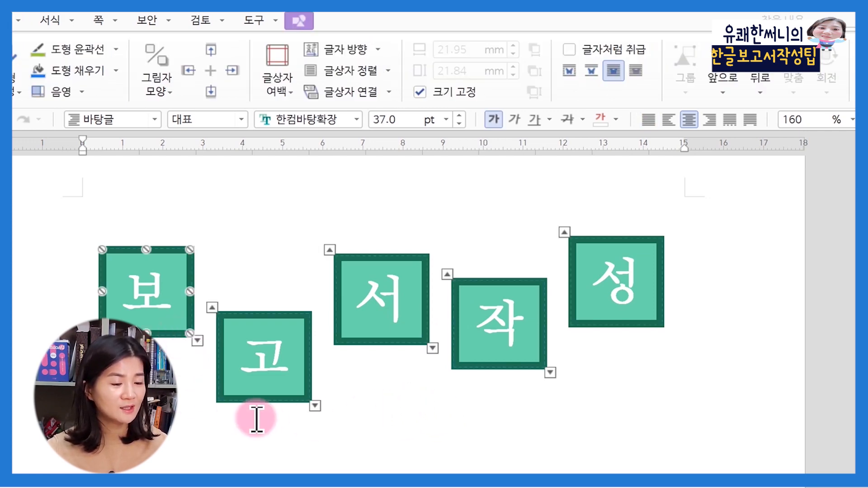
shift+click(273, 398)
shift+click(388, 340)
shift+click(495, 356)
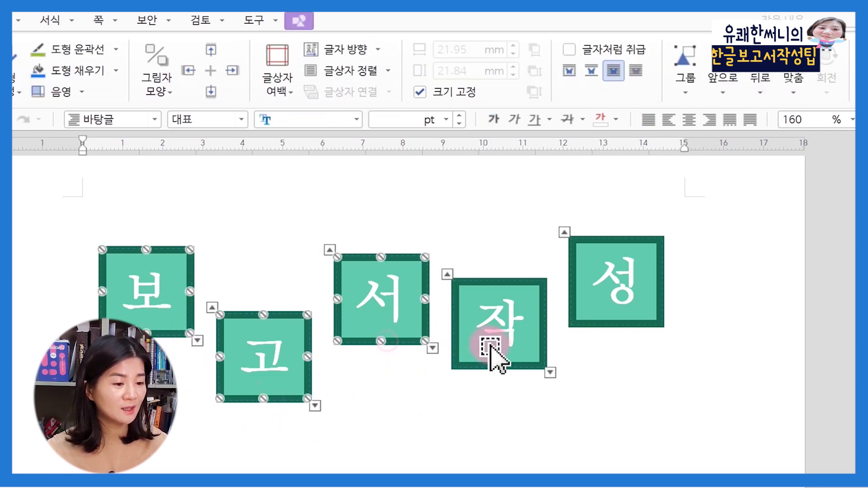
shift+click(618, 311)
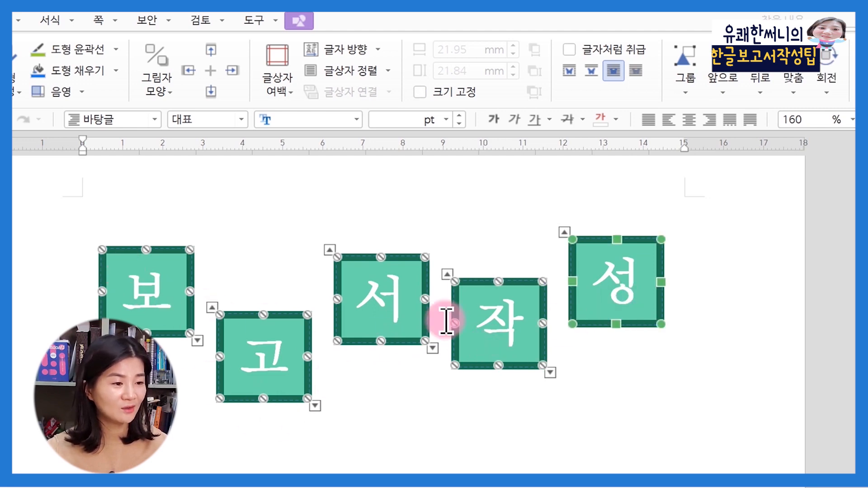
click(685, 86)
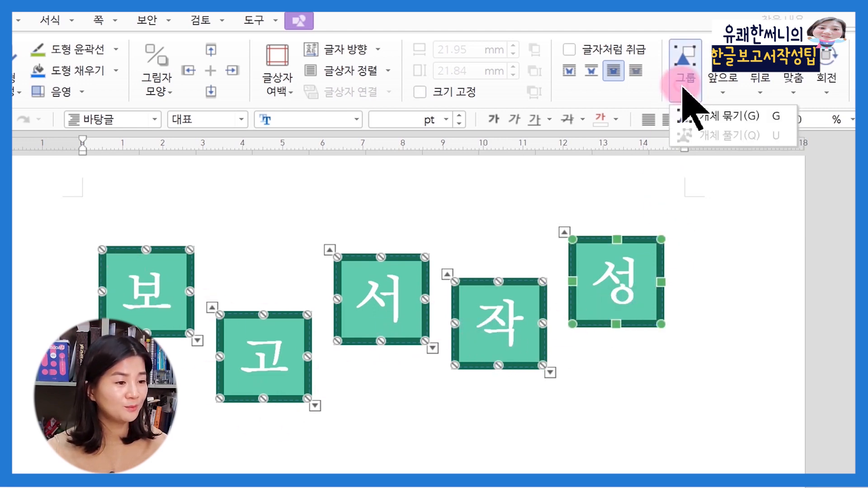
click(690, 118)
click(584, 468)
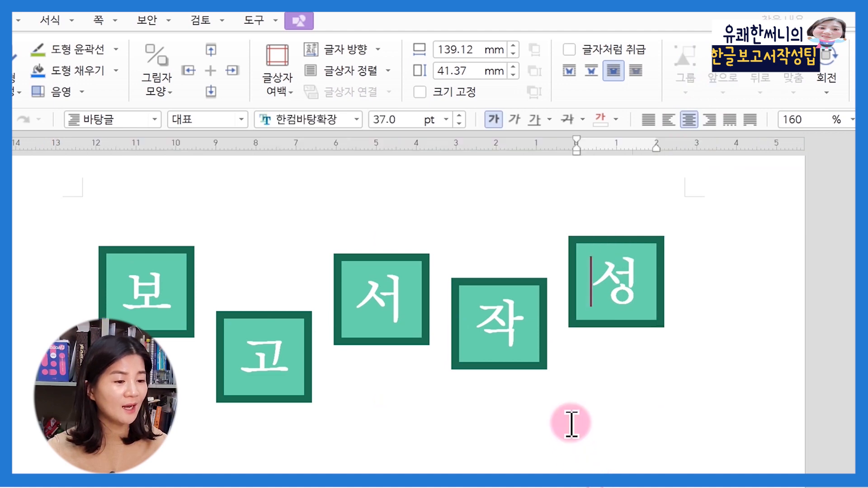
- Apply the treat-as-character (글자처럼 취급) placement to the grouped title boxes
click(531, 371)
drag(541, 479, 532, 375)
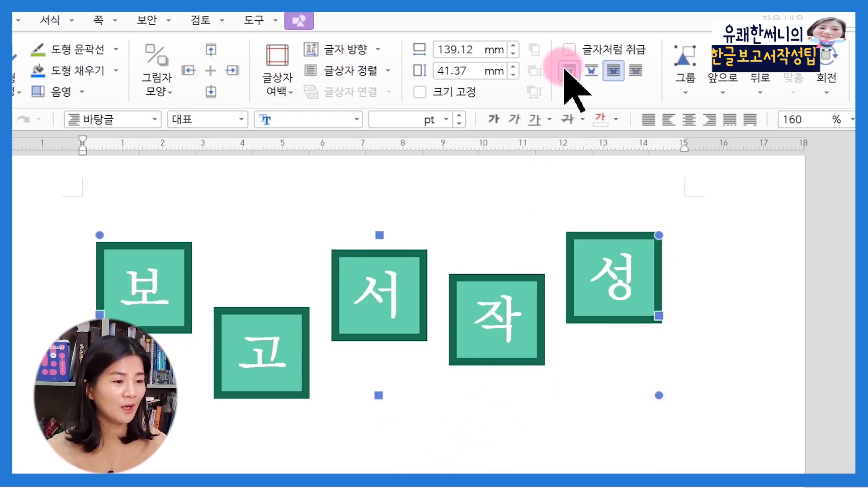
click(568, 50)
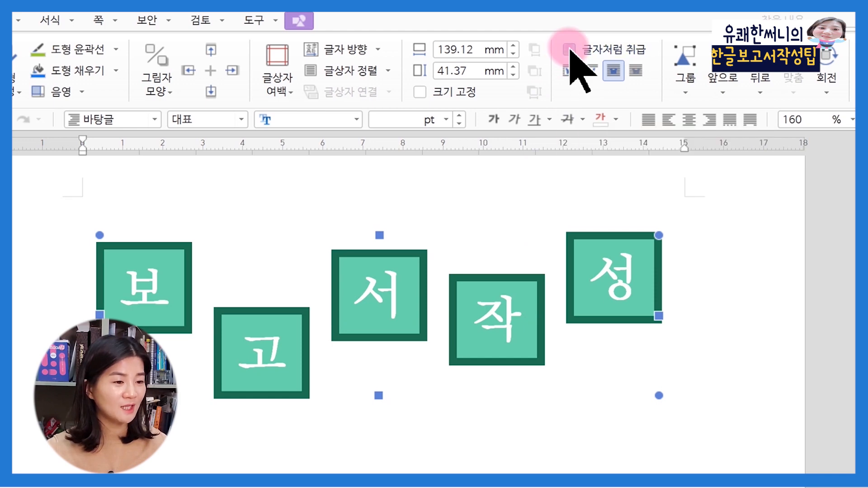
click(726, 350)
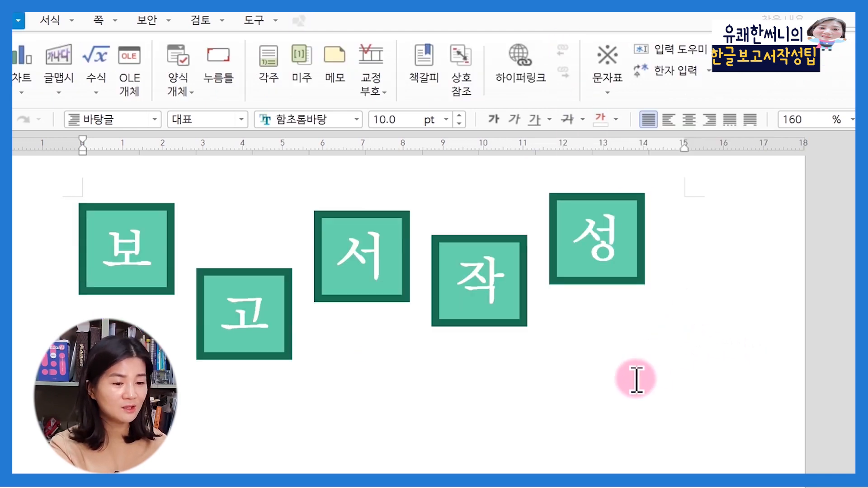
- Insert five blank lines above the grouped title and center the group's line on the page
click(57, 239)
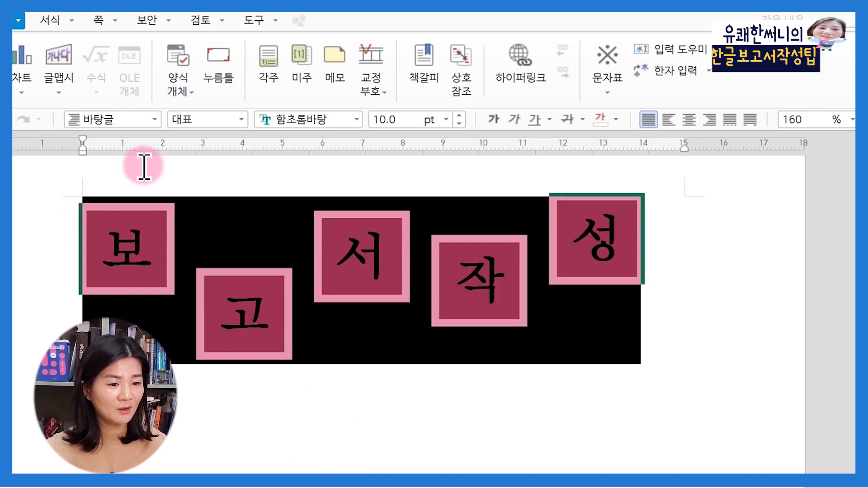
click(144, 186)
key(Return)
key(Return)
key(Return)
key(Return)
key(Return)
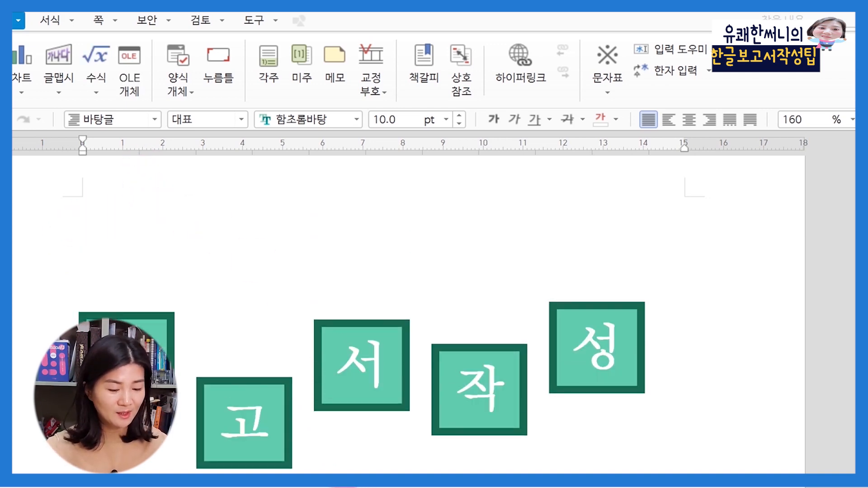
click(687, 119)
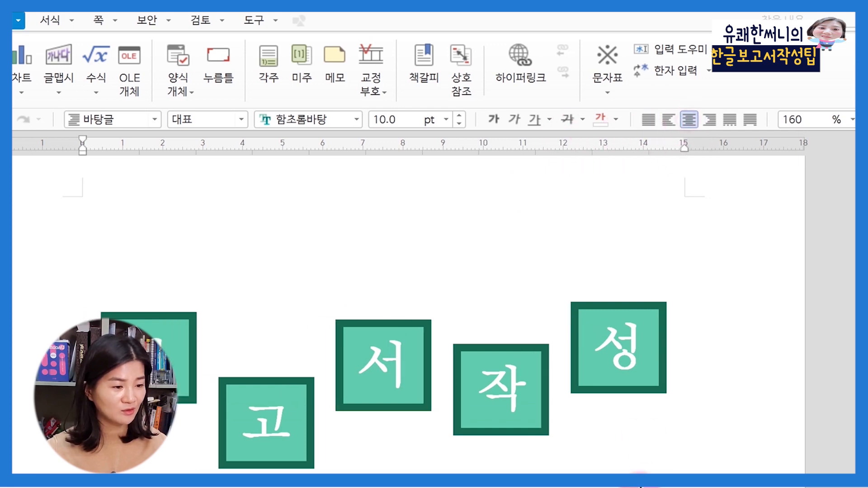